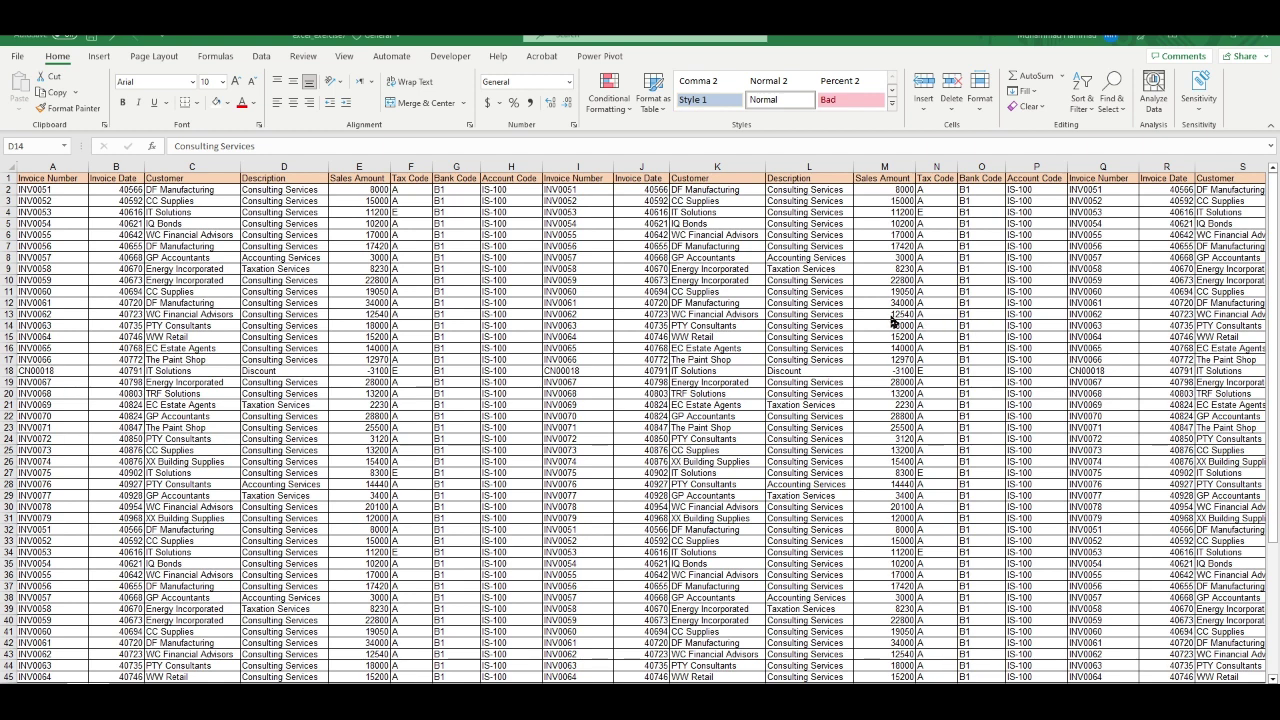
- Open the Print screen for the invoice sheet and view the Print Active Sheets choices
ctrl+scroll(850, 360, down, 3)
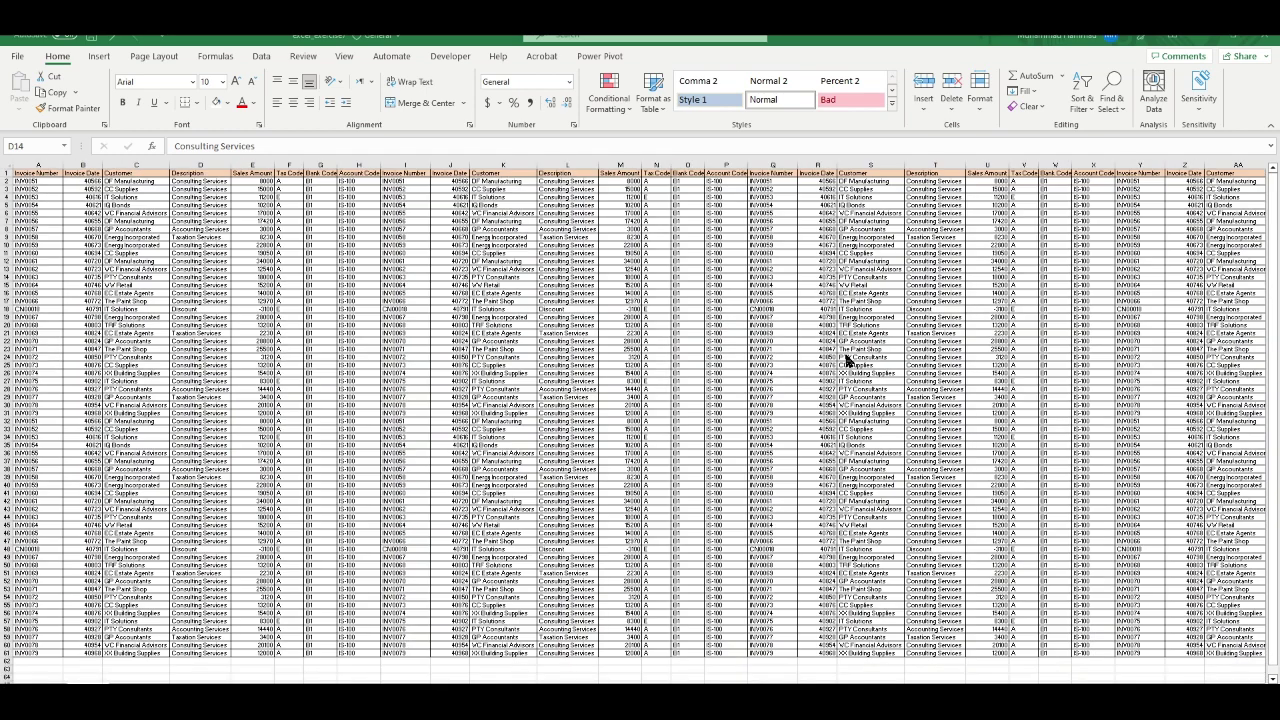
ctrl+scroll(848, 360, down, 2)
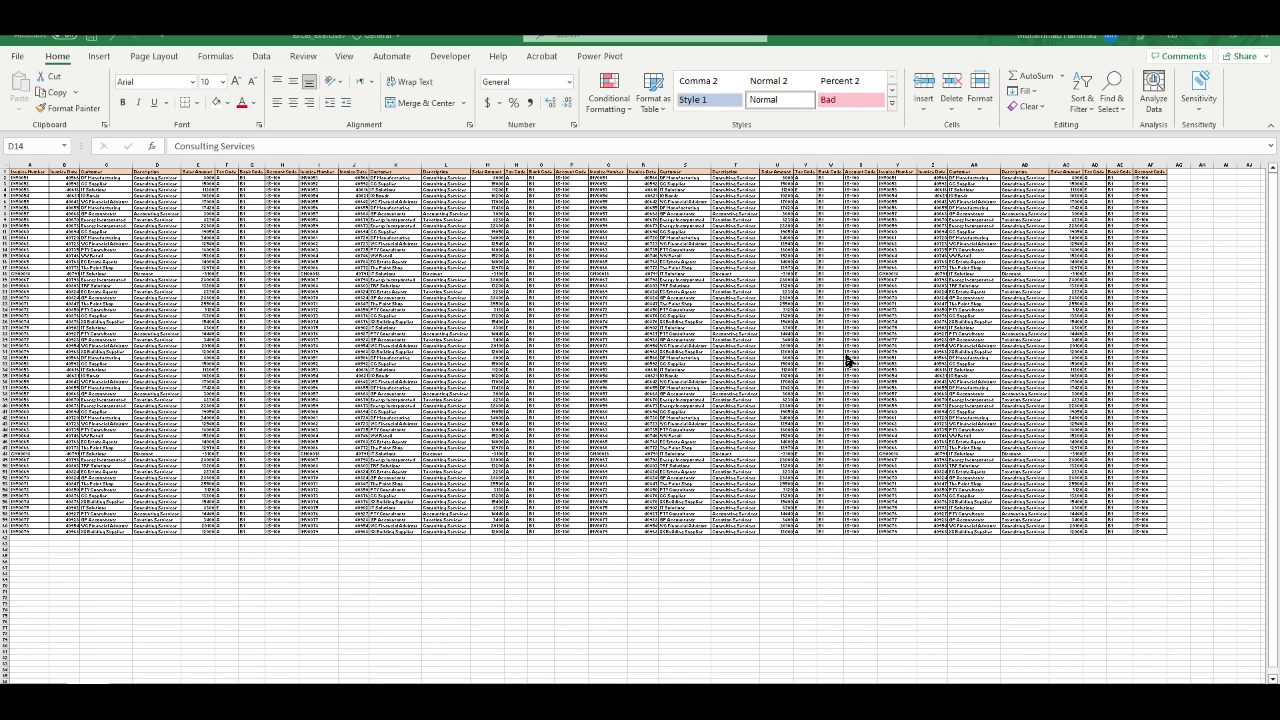
ctrl+scroll(848, 362, up, 2)
ctrl+scroll(848, 362, up, 2)
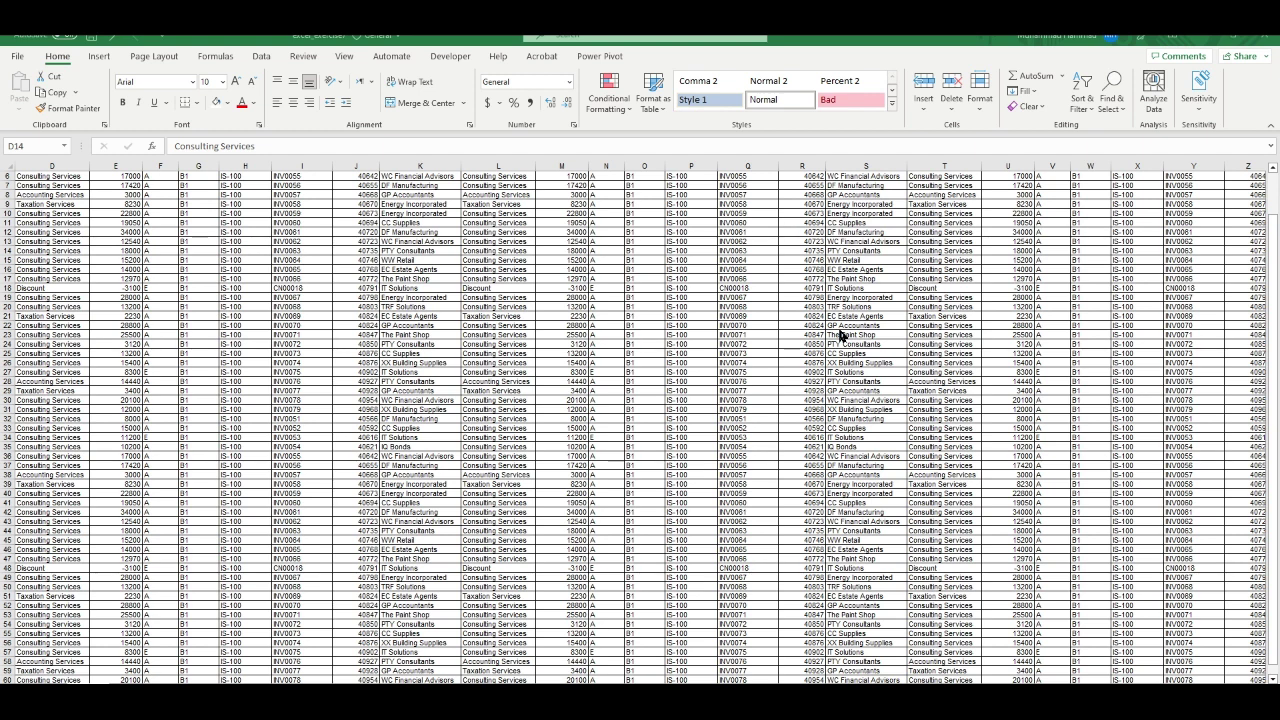
scroll(633, 444, up, 2)
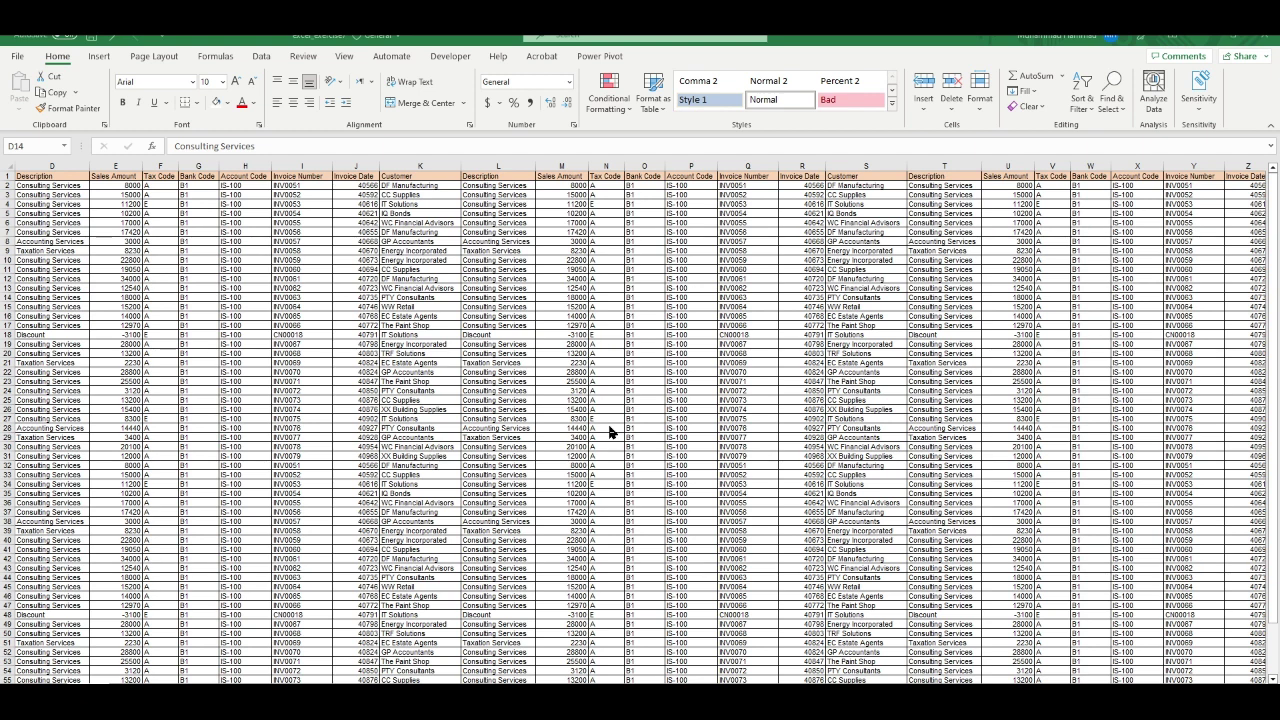
click(18, 58)
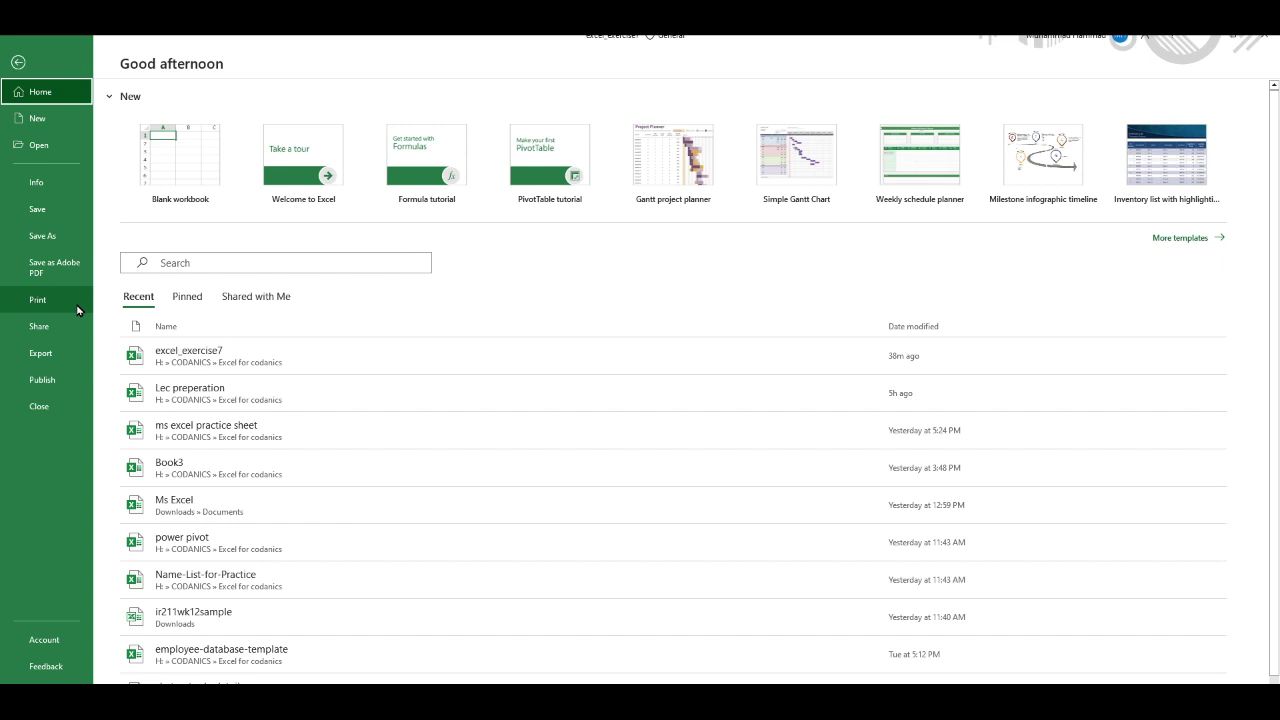
click(78, 310)
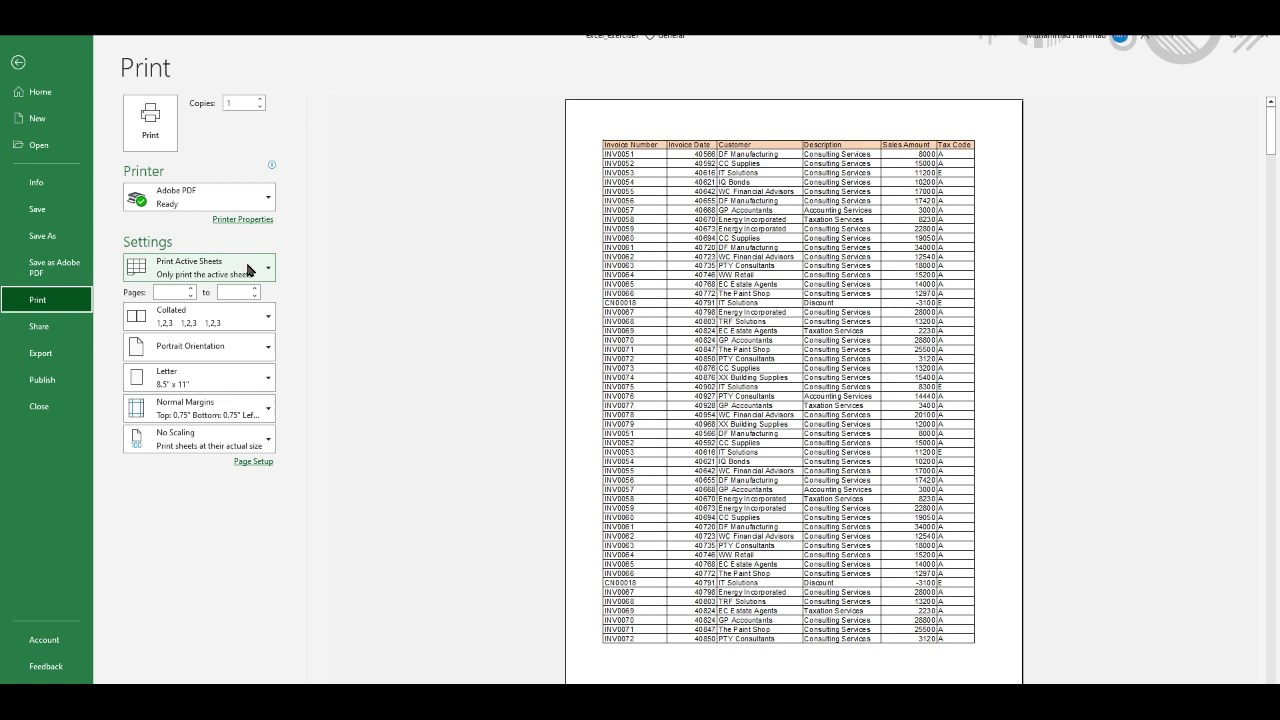
click(248, 268)
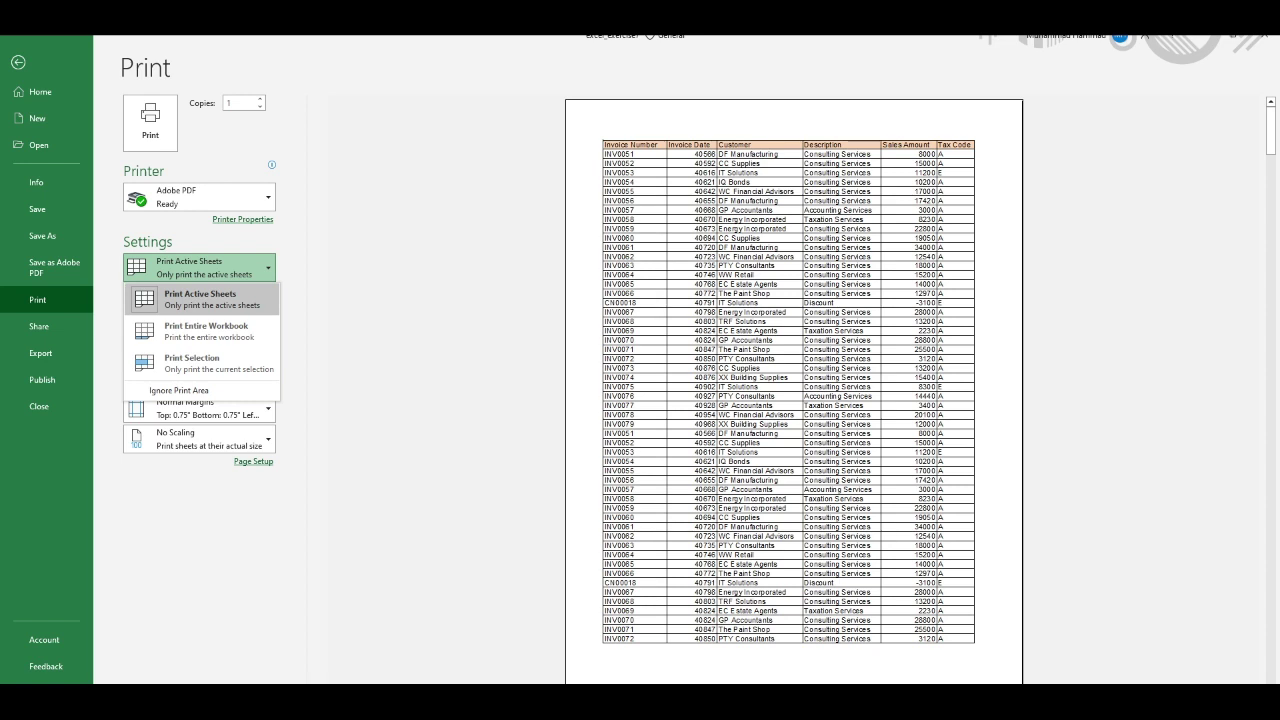
- Scroll through the preview pages and return to page 1
scroll(794, 390, down, 2)
scroll(794, 390, down, 2)
scroll(794, 390, down, 2)
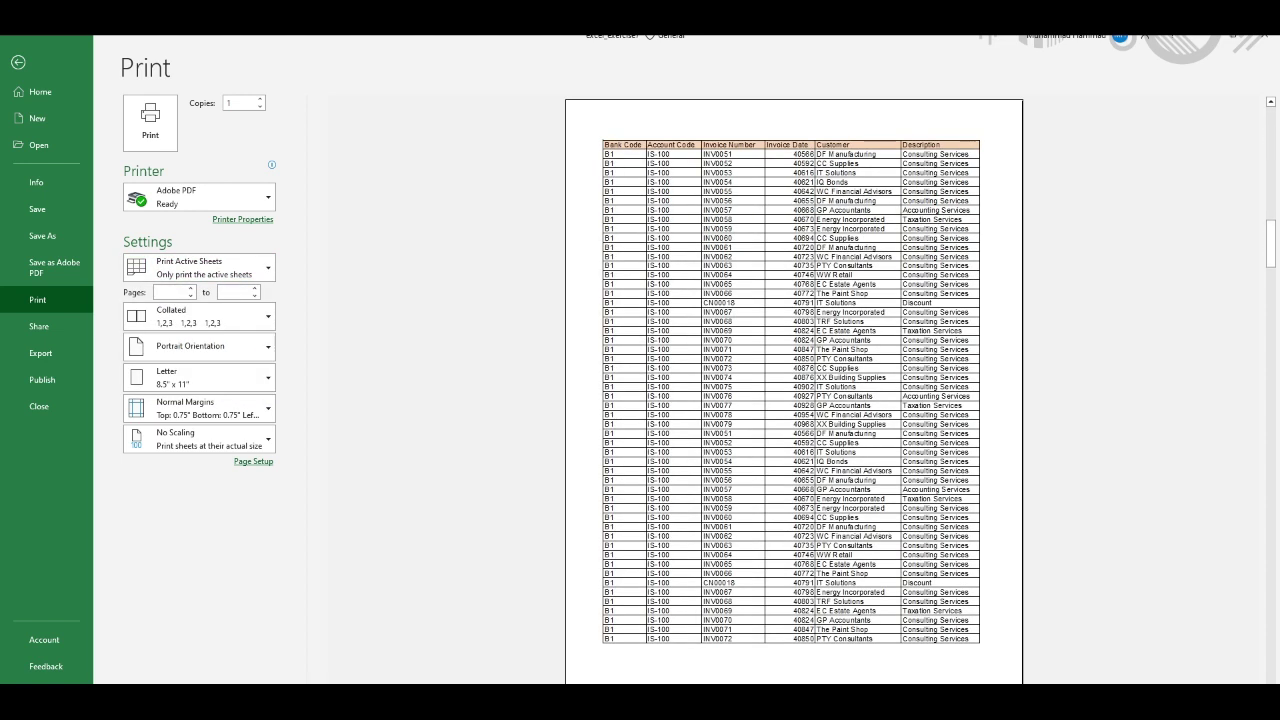
scroll(794, 390, down, 2)
scroll(794, 390, down, 2)
scroll(794, 390, down, 2)
scroll(794, 390, down, 2)
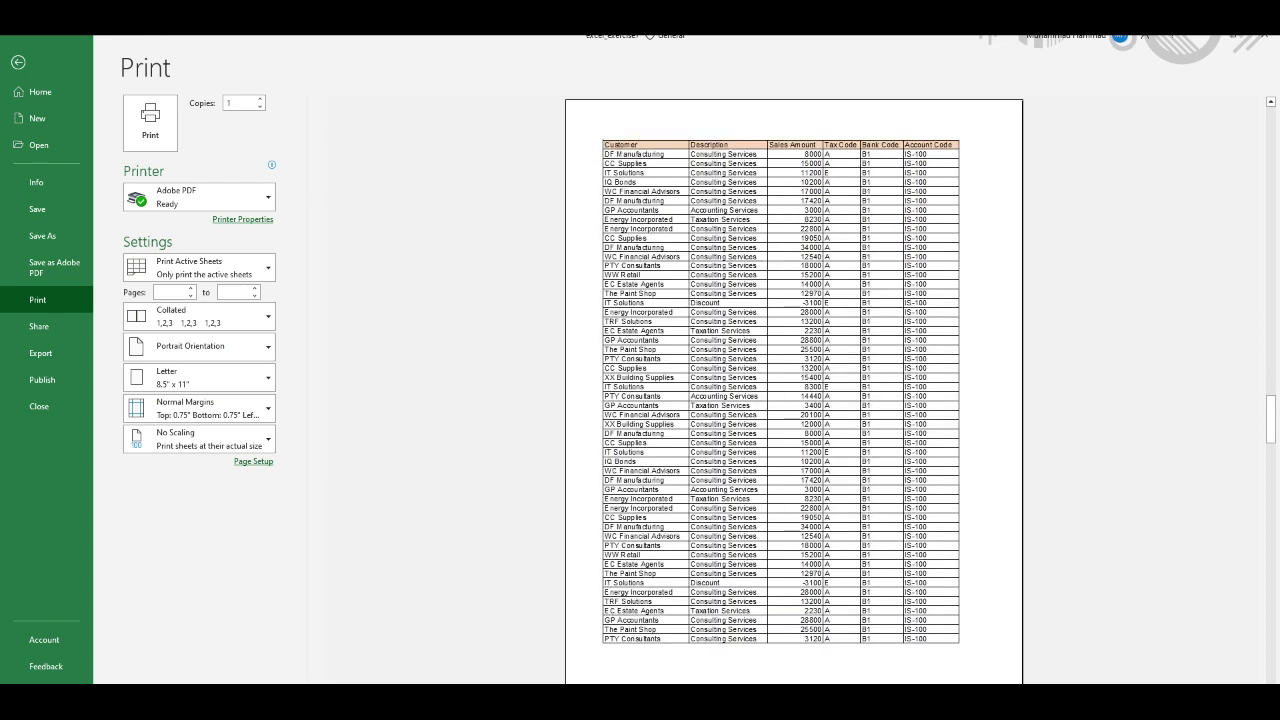
scroll(794, 390, down, 2)
scroll(794, 390, down, 2)
scroll(794, 390, down, 2)
scroll(794, 390, down, 2)
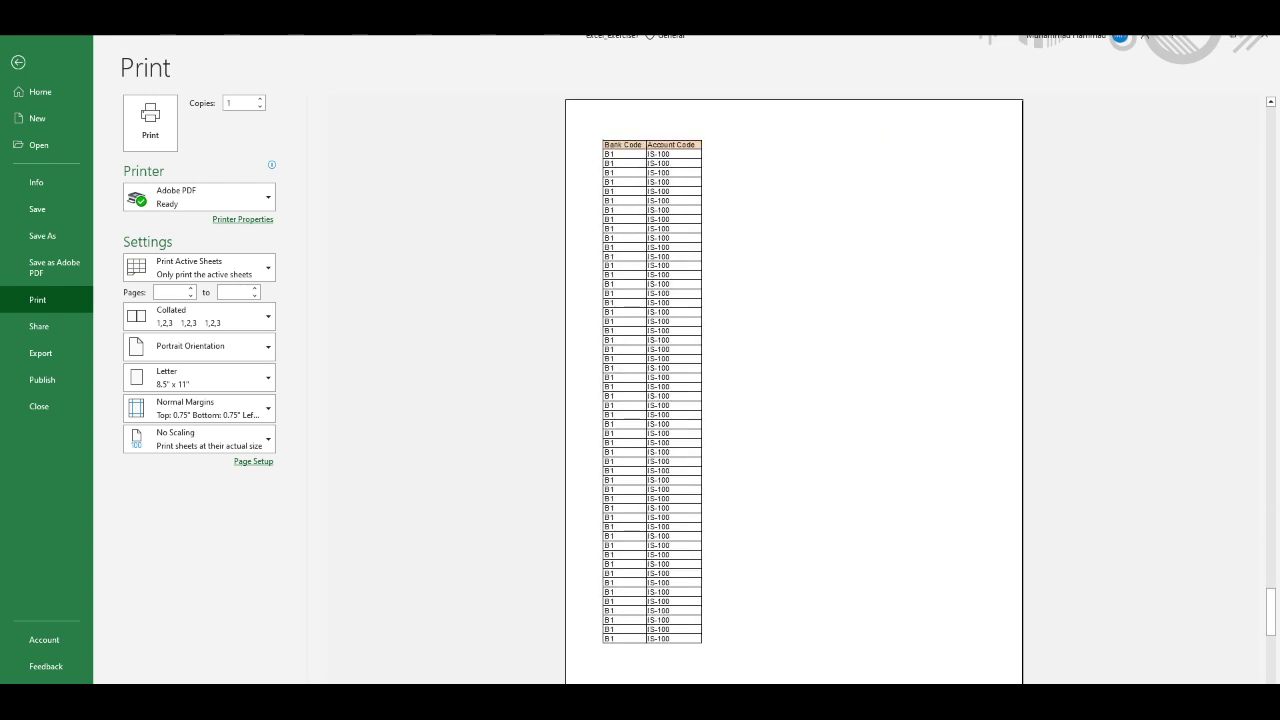
scroll(794, 390, down, 2)
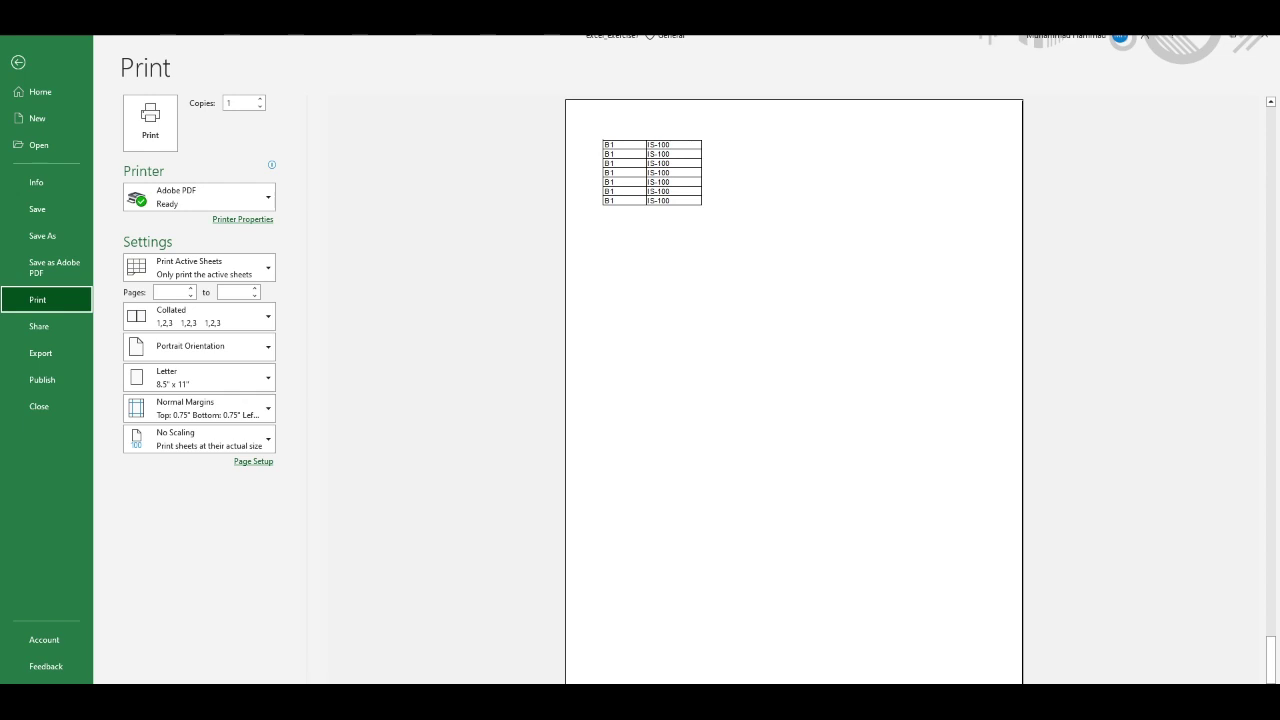
scroll(794, 390, up, 2)
scroll(794, 390, up, 2)
scroll(794, 390, up, 2)
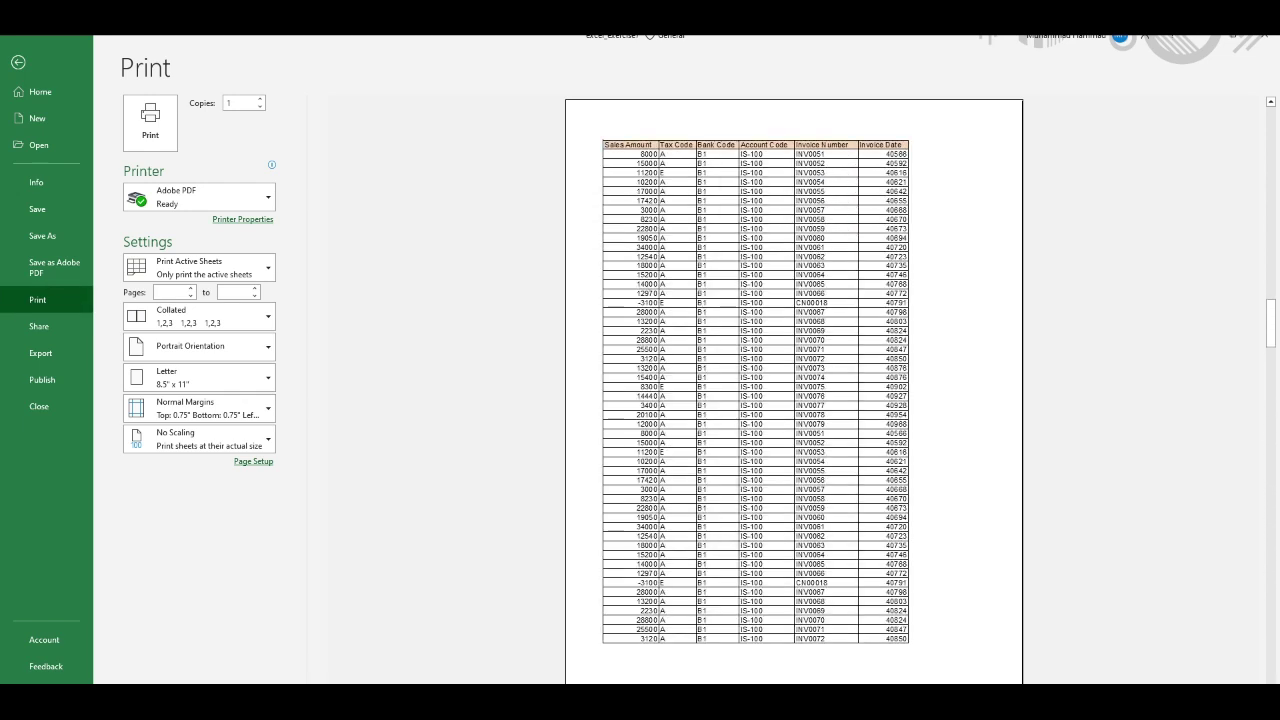
scroll(794, 390, up, 2)
scroll(794, 390, up, 2)
scroll(794, 390, up, 2)
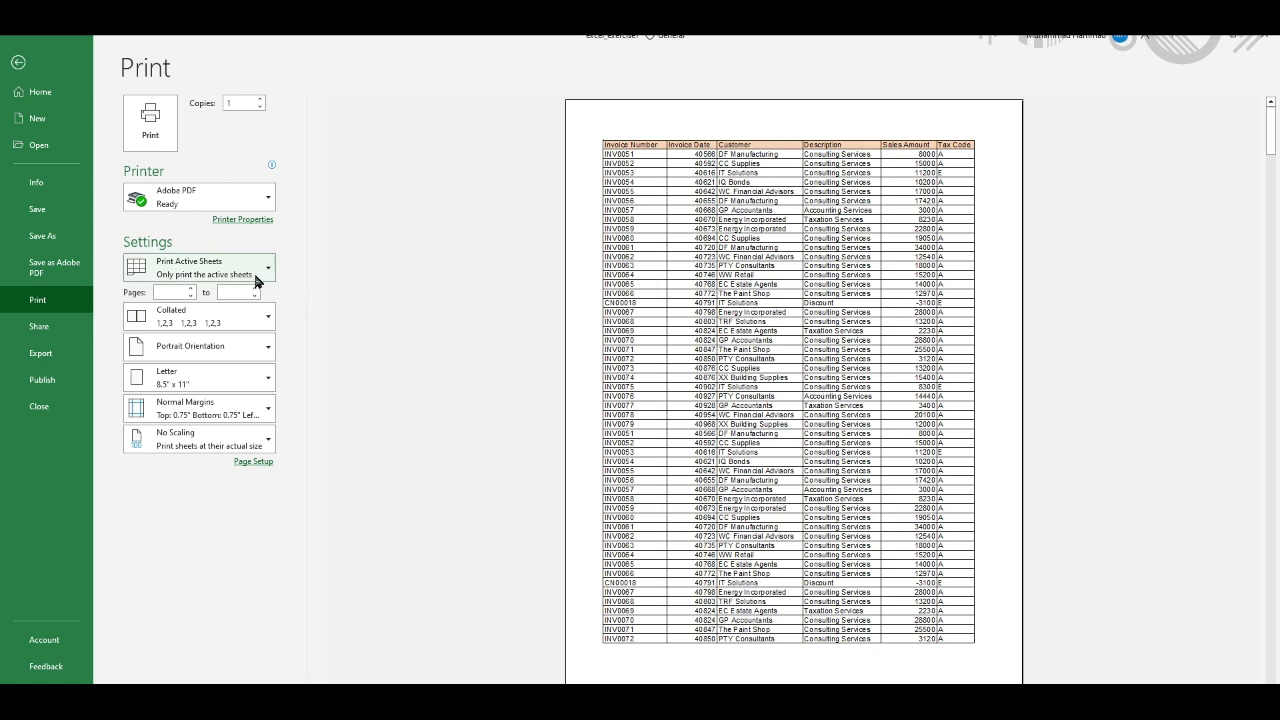
- Switch printing to Print Entire Workbook and go back to the invoice worksheet
click(256, 281)
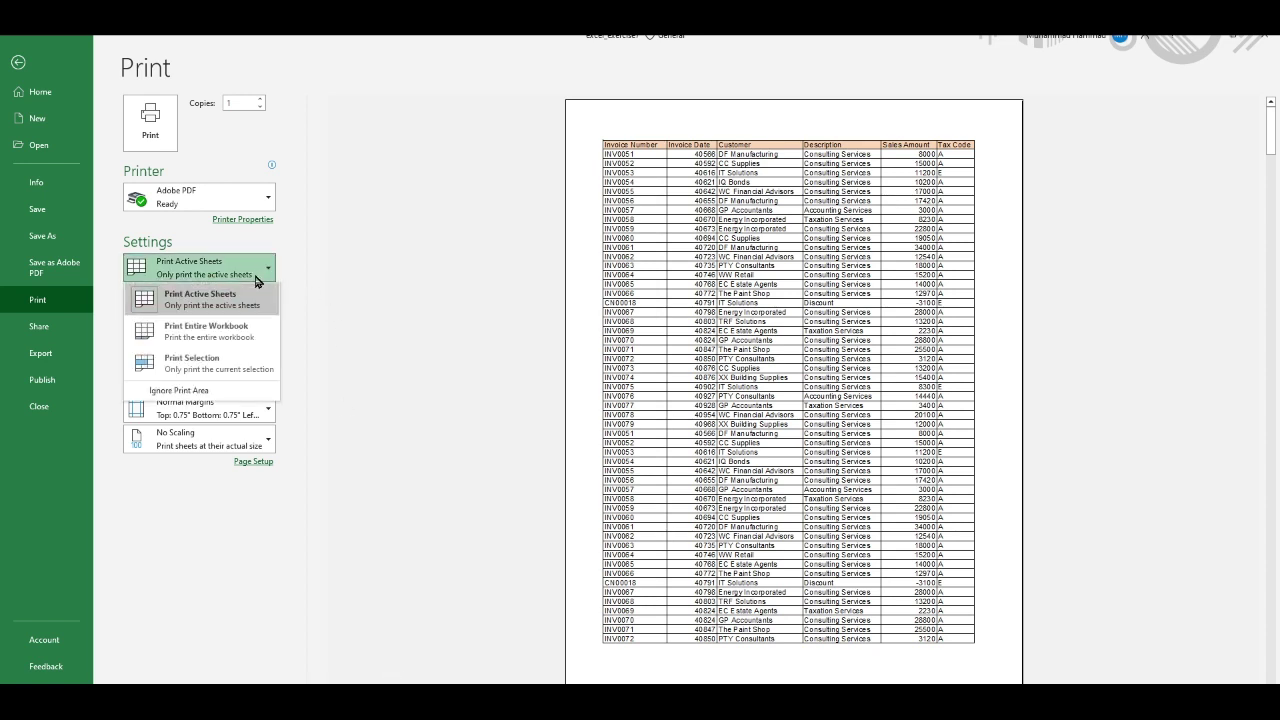
click(233, 333)
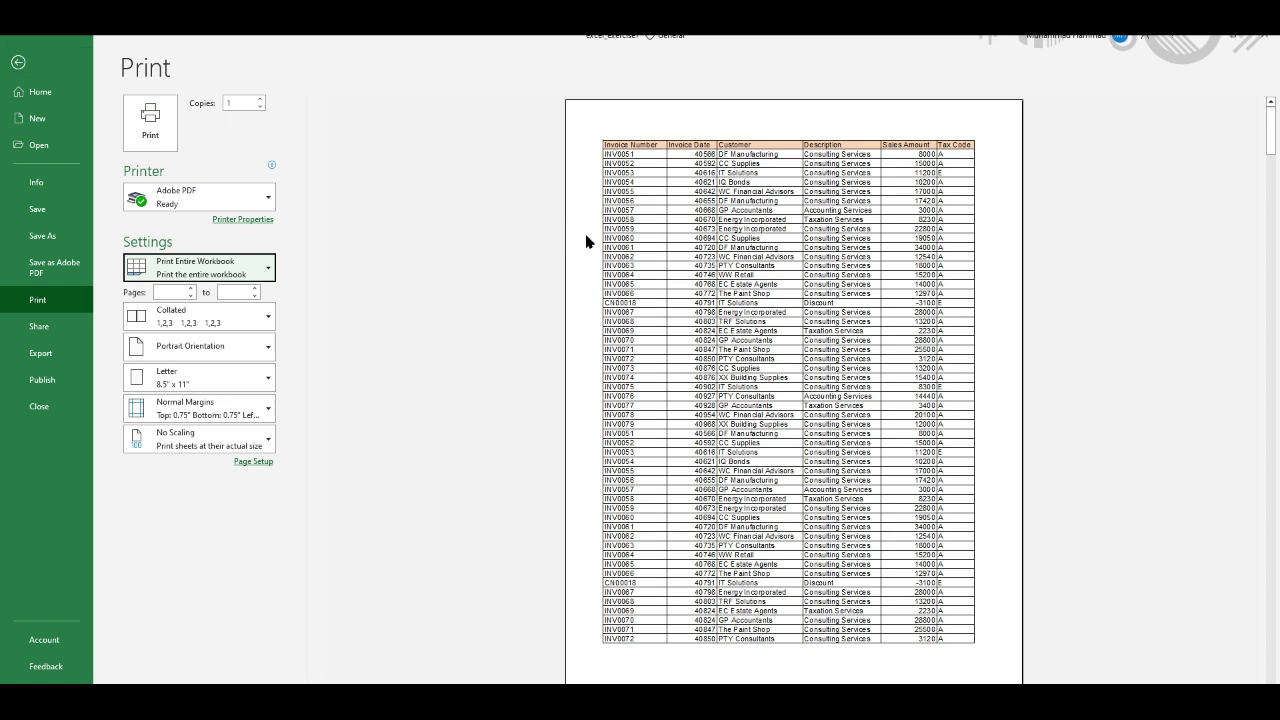
click(18, 62)
ctrl+scroll(367, 420, down, 3)
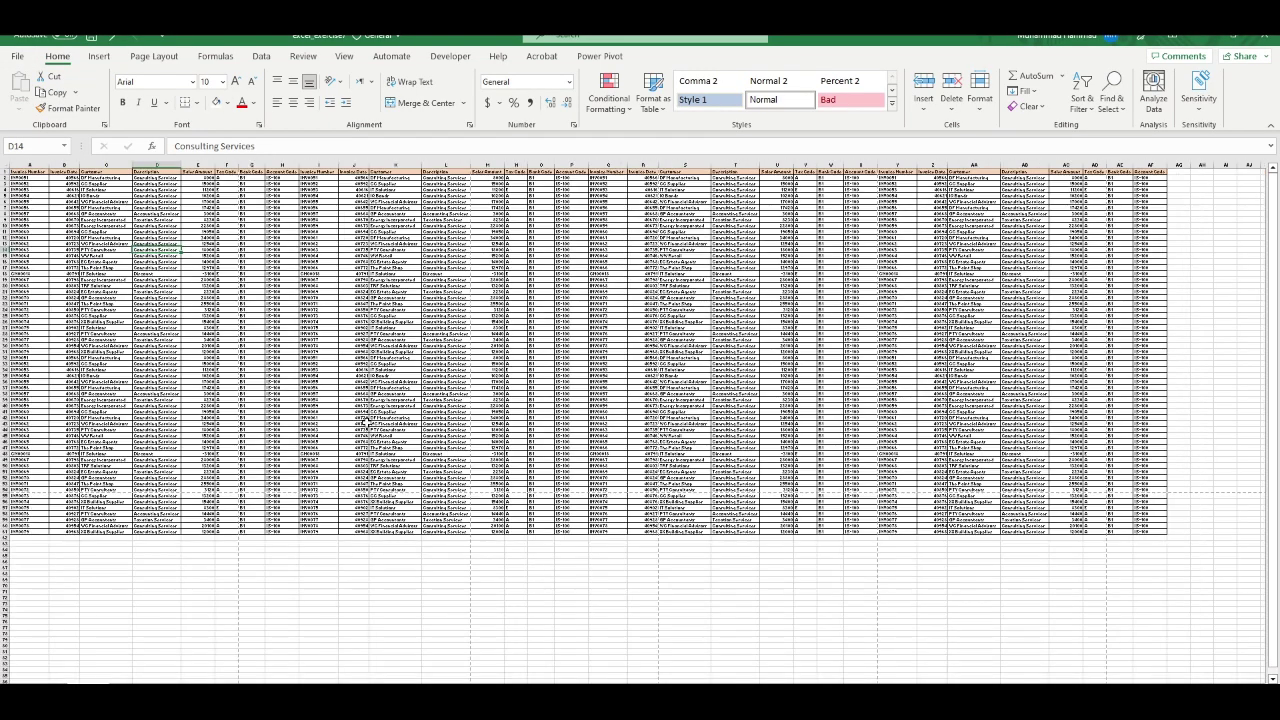
ctrl+scroll(365, 424, up, 3)
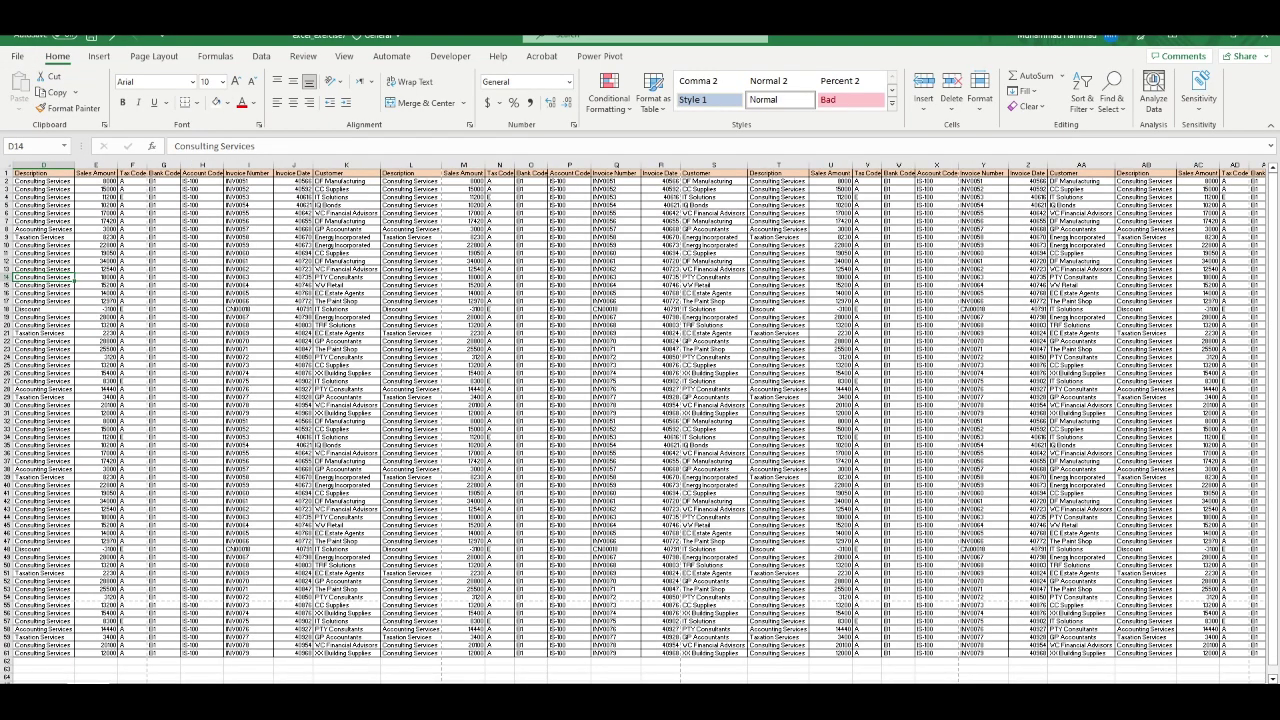
key(shift+F11)
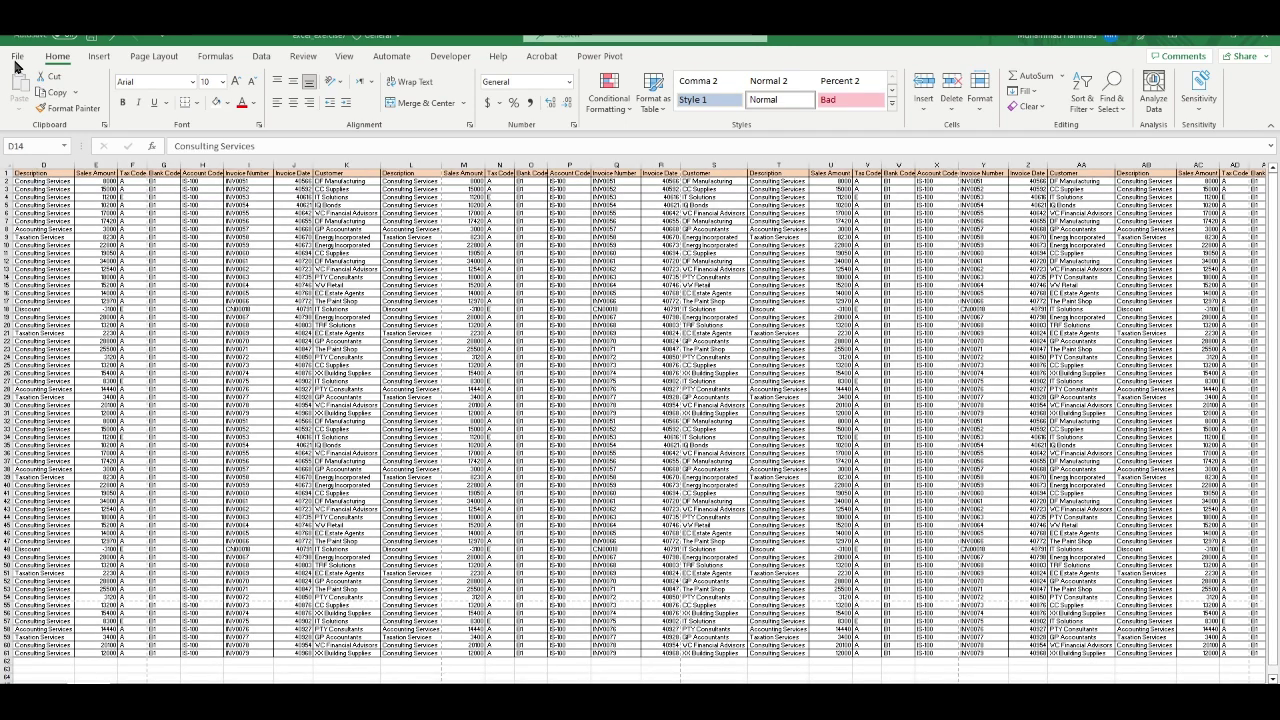
click(15, 60)
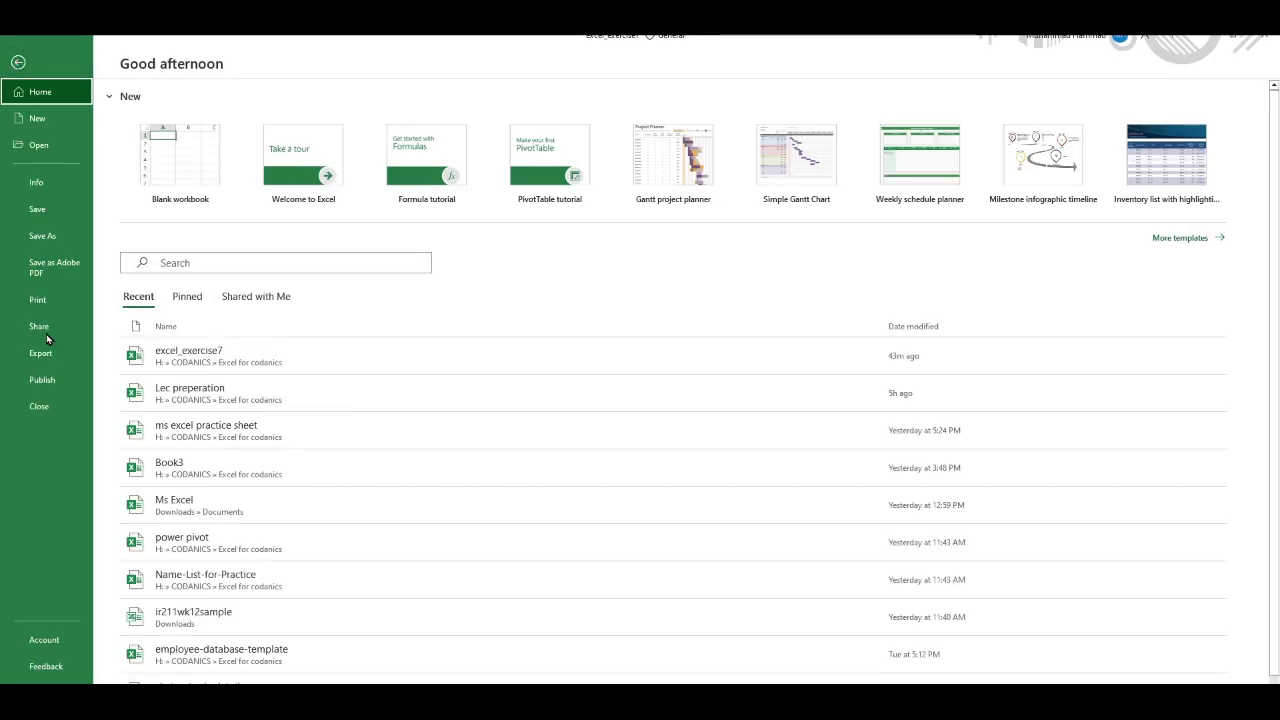
click(39, 306)
click(229, 268)
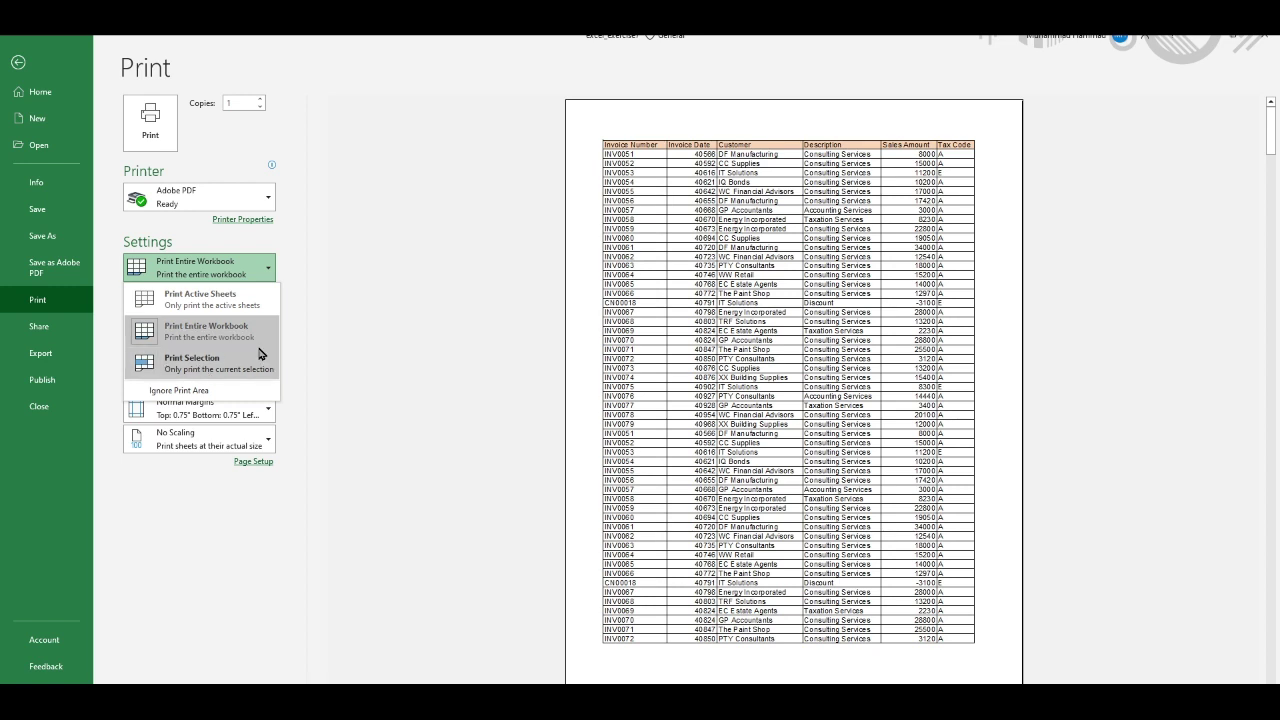
click(17, 63)
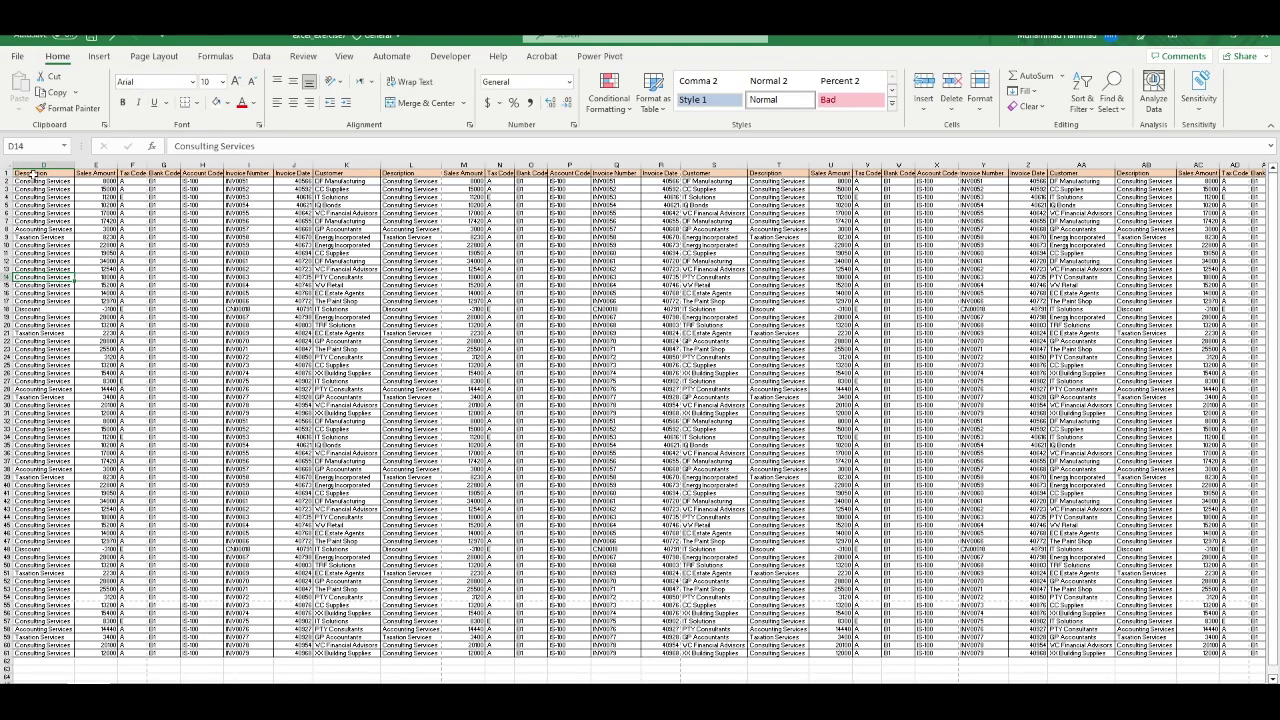
- Select the invoice block D1:J18 and open its print preview
mouse_move(30, 172)
mouse_down()
mouse_move(190, 301)
mouse_move(341, 314)
mouse_up()
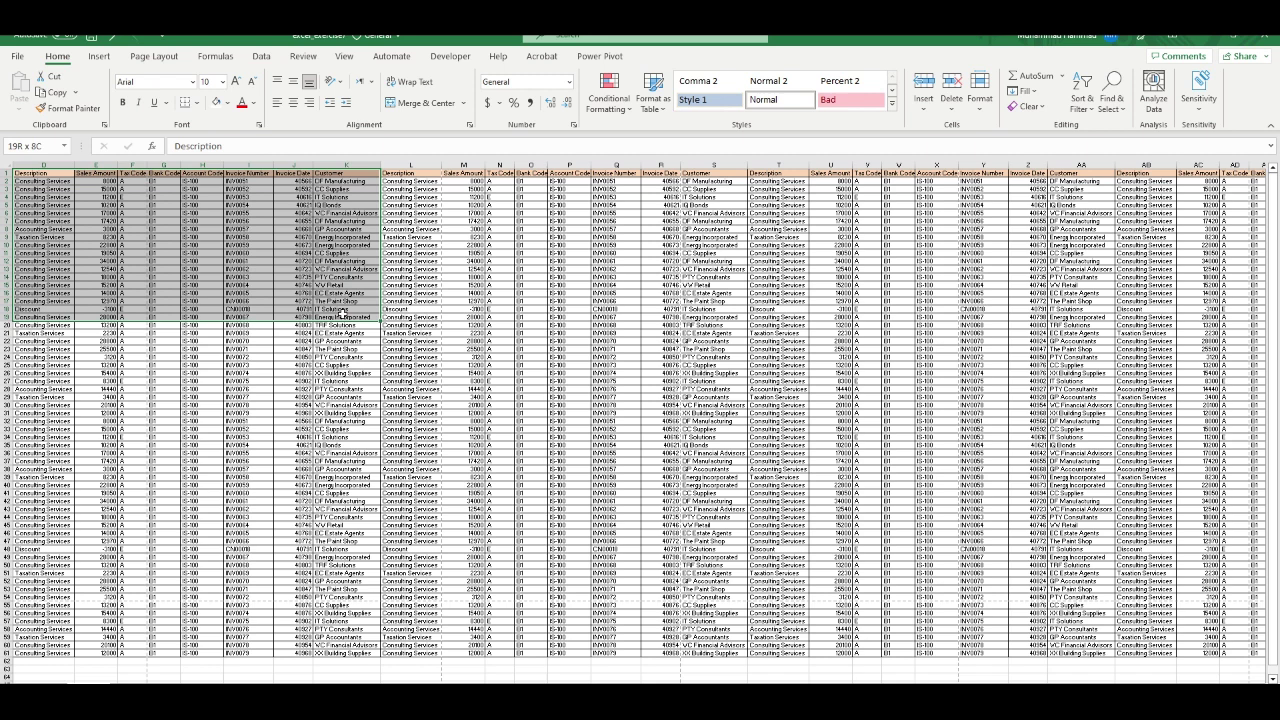
drag(341, 314, 292, 307)
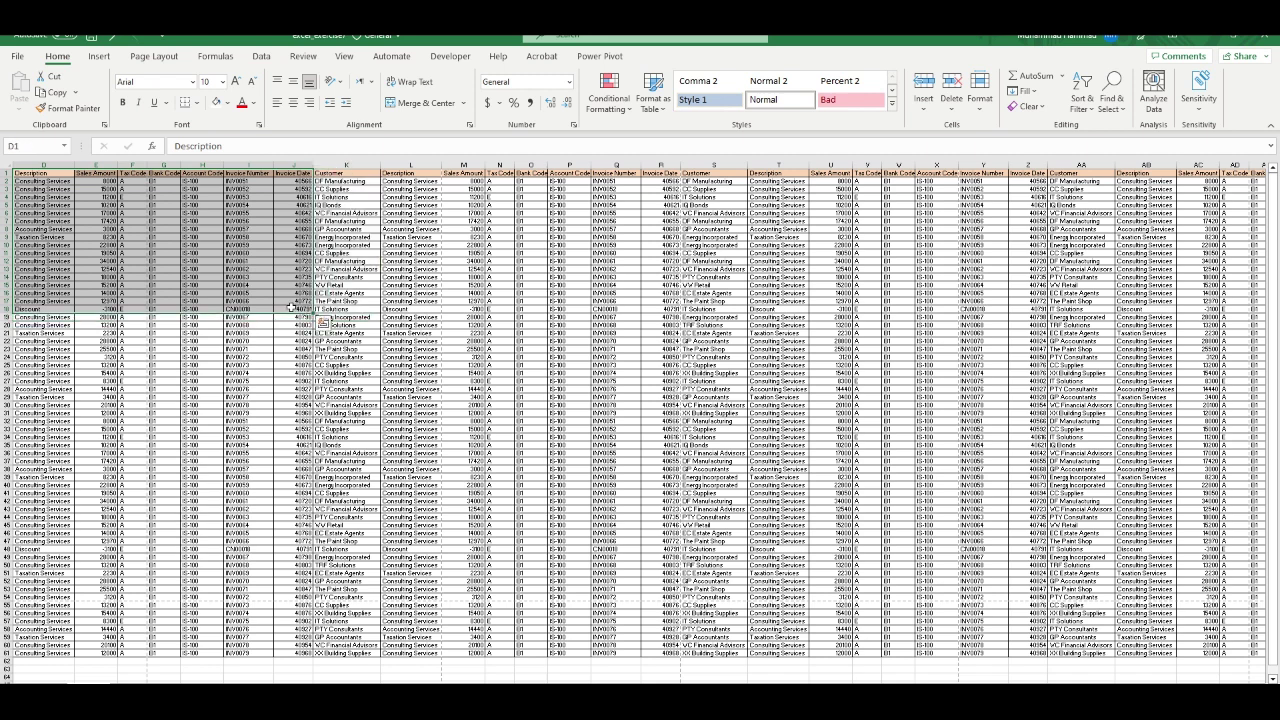
click(15, 58)
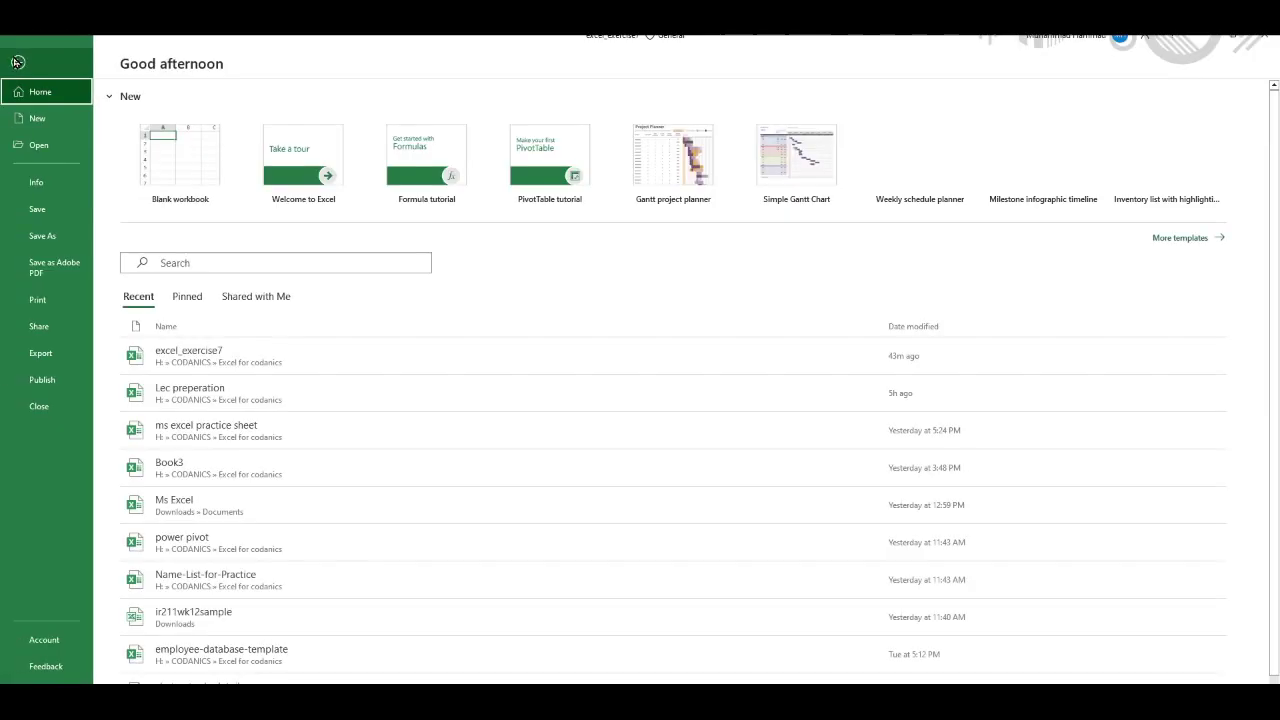
click(43, 306)
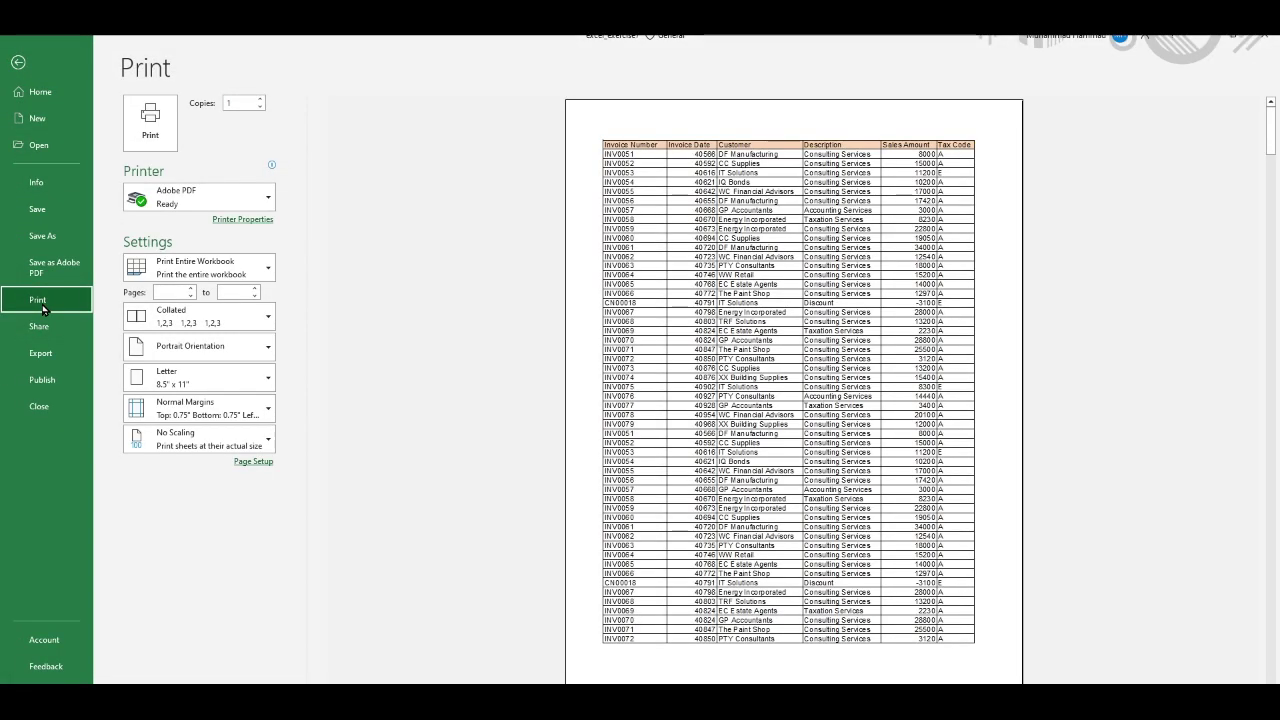
click(182, 266)
click(196, 362)
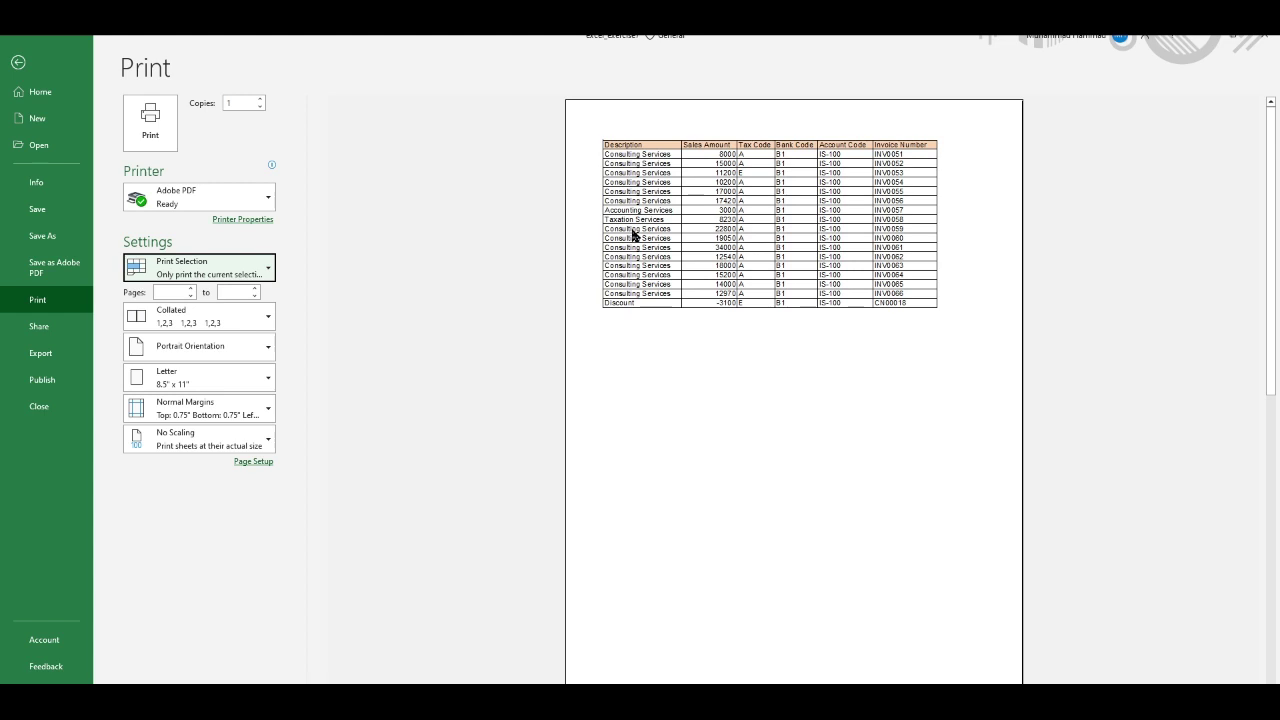
click(230, 277)
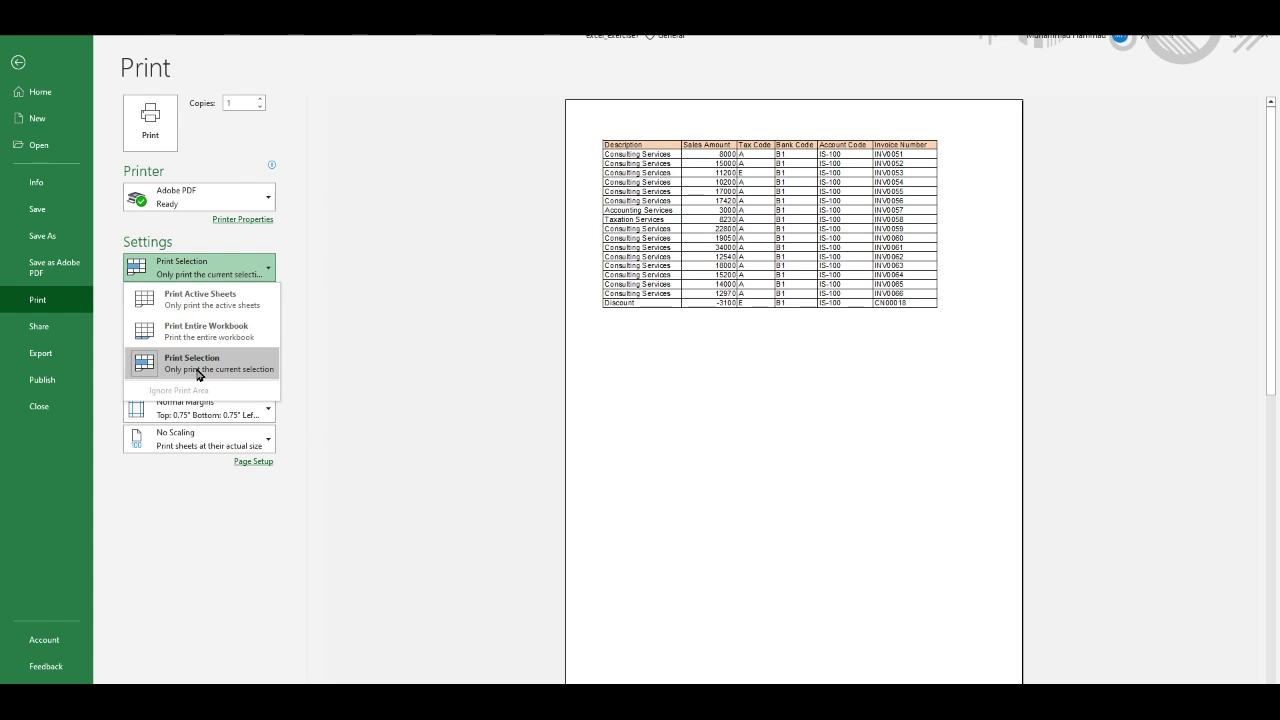
click(240, 272)
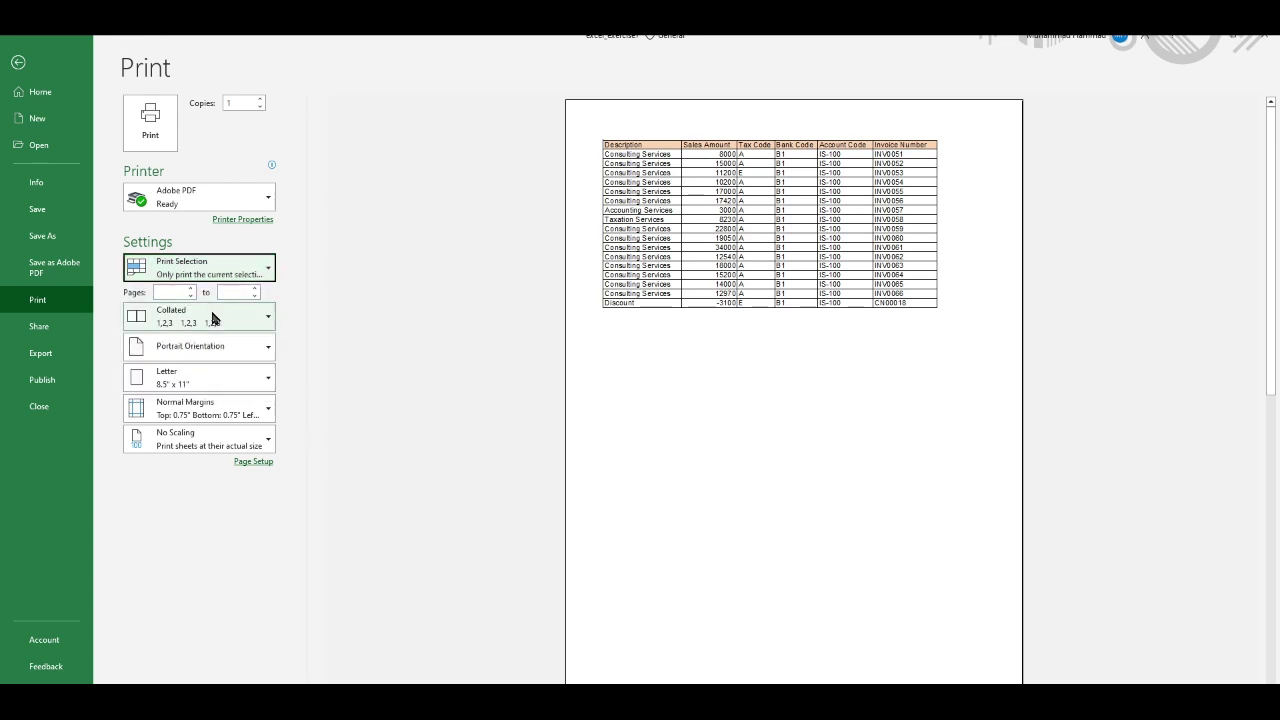
click(265, 319)
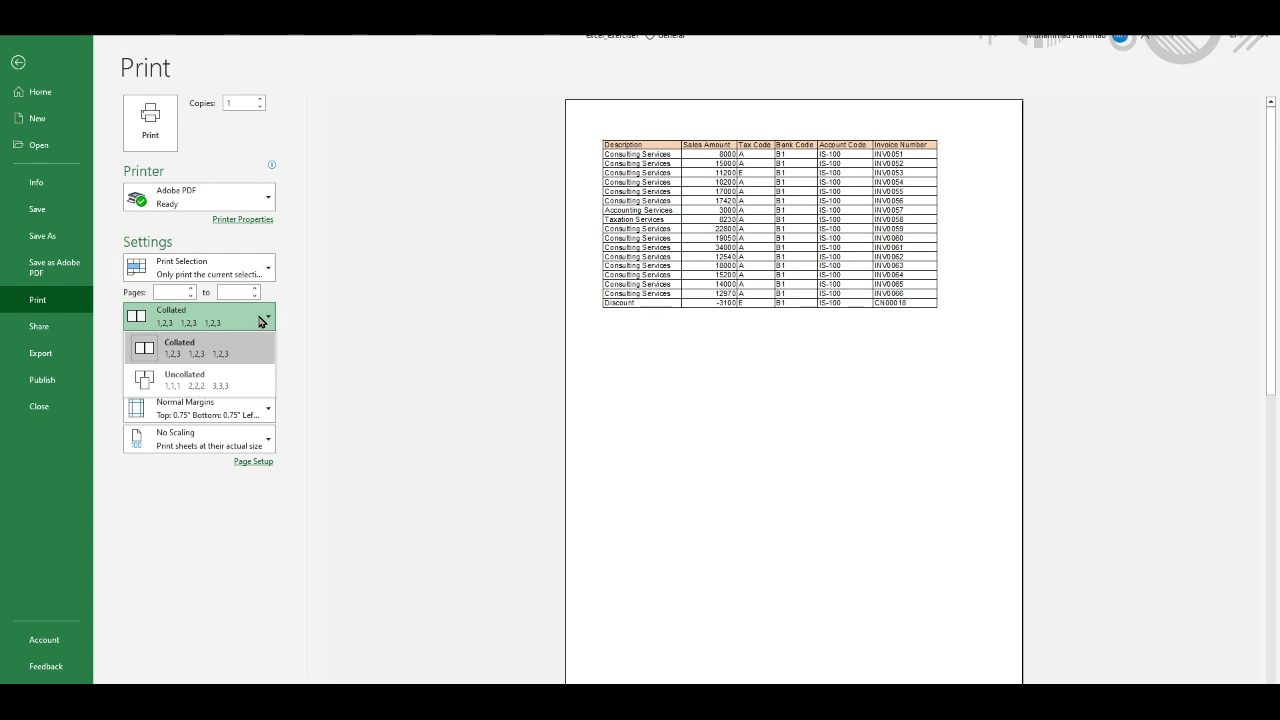
- Try landscape orientation, settle on portrait, and open the Letter paper size list
click(259, 320)
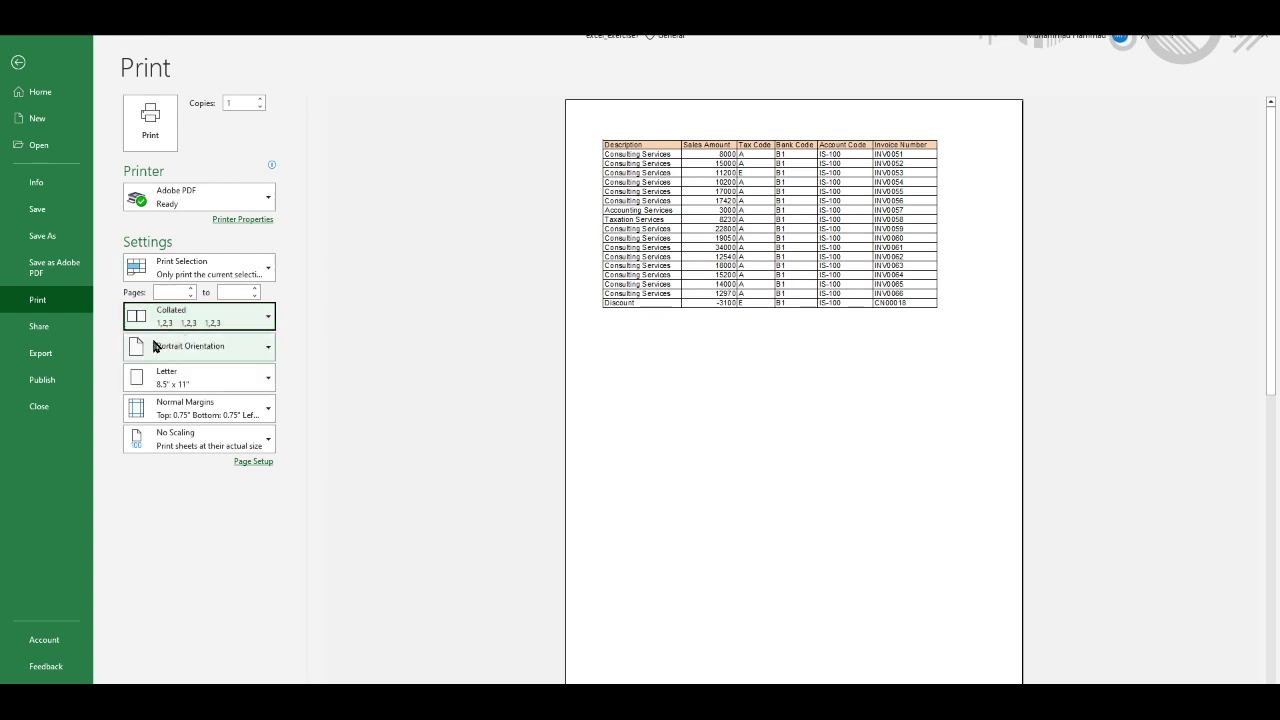
click(263, 350)
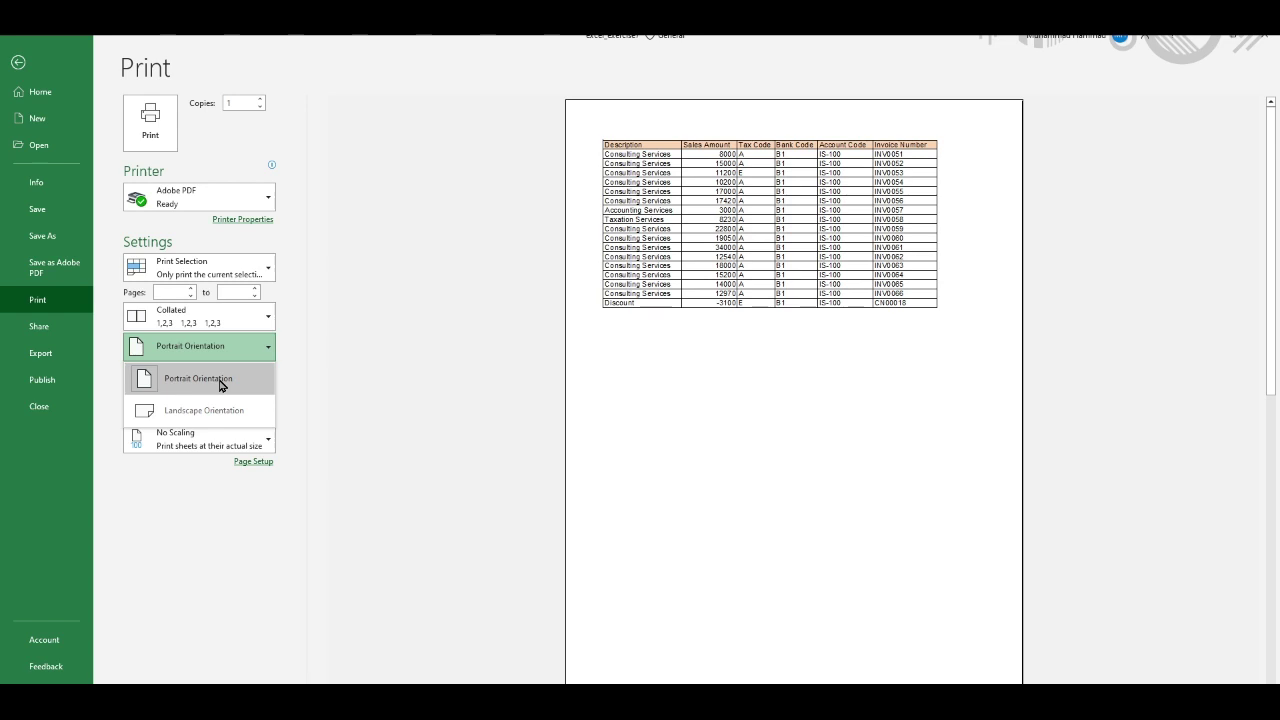
click(221, 383)
click(220, 349)
click(193, 418)
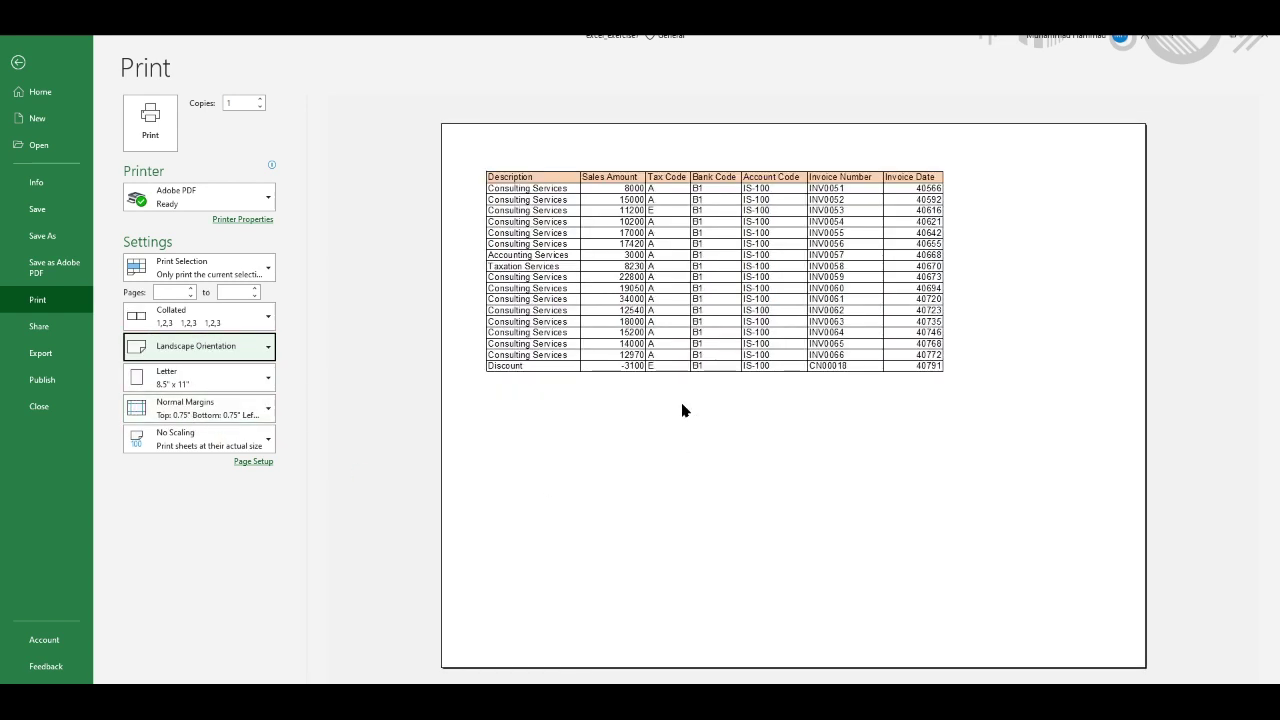
click(195, 348)
click(198, 376)
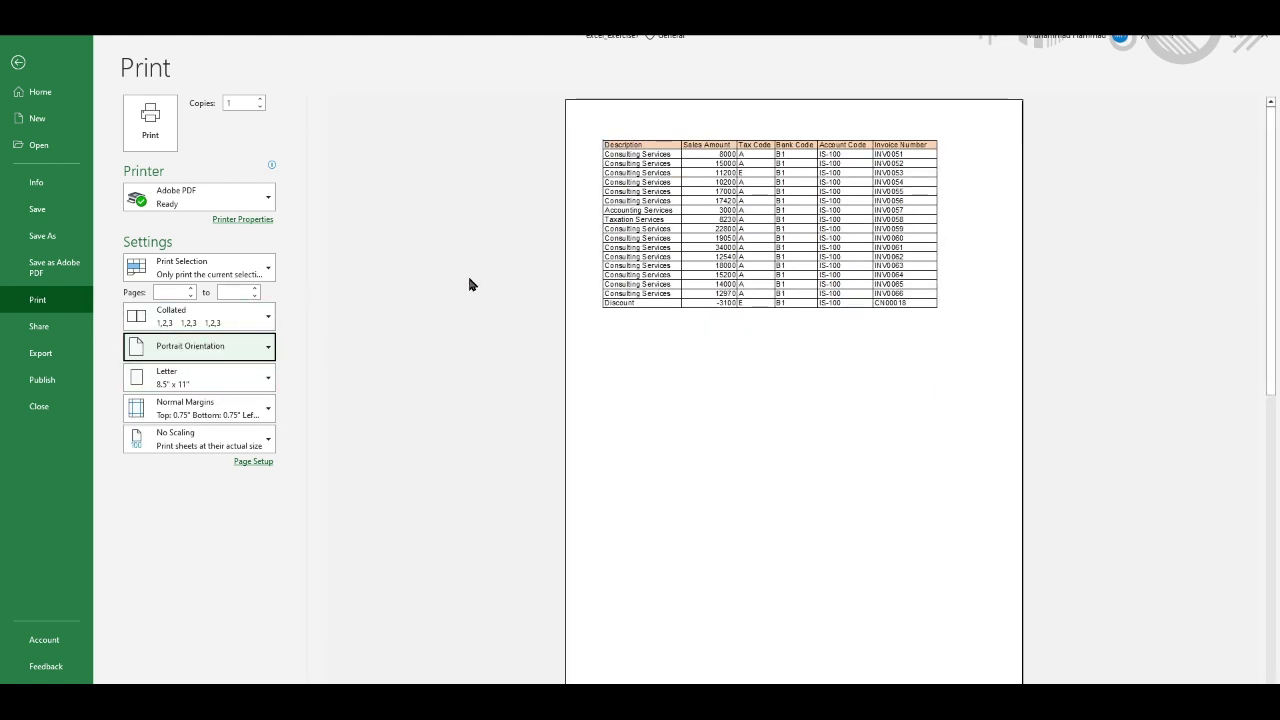
click(243, 373)
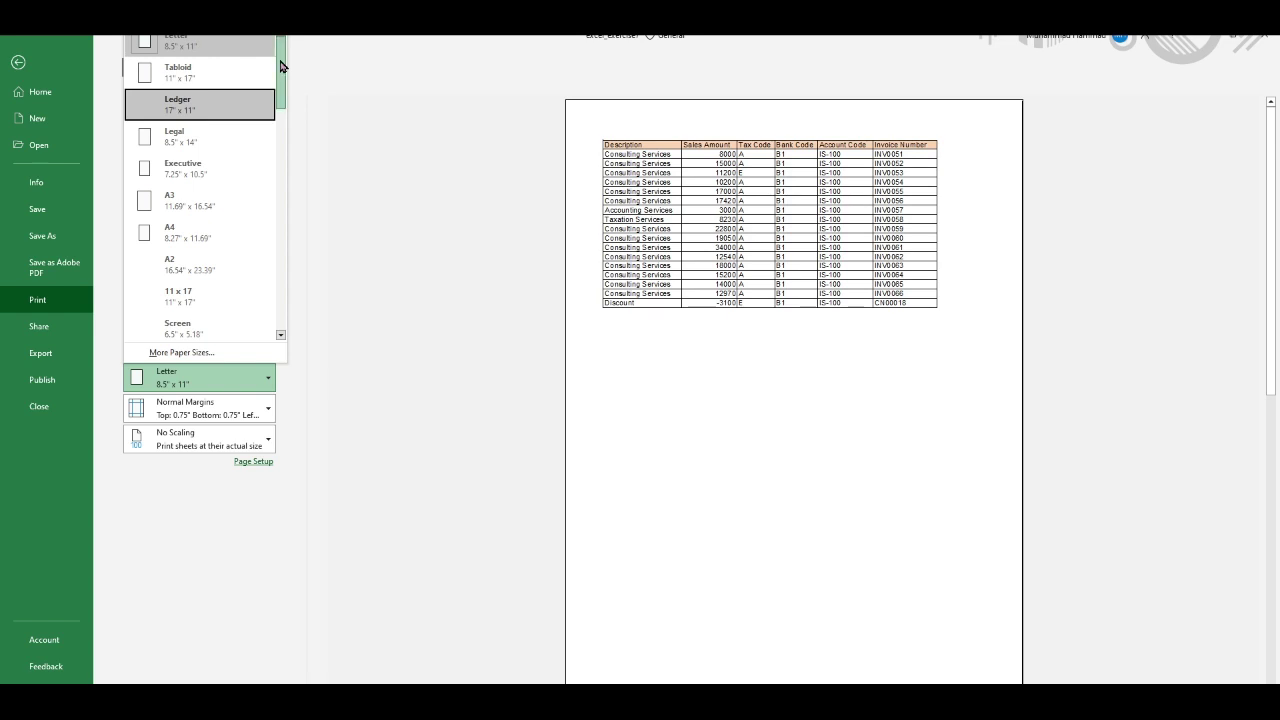
- Change the paper size from Letter to A4 (8.27" x 11.69")
scroll(281, 68, down, 1)
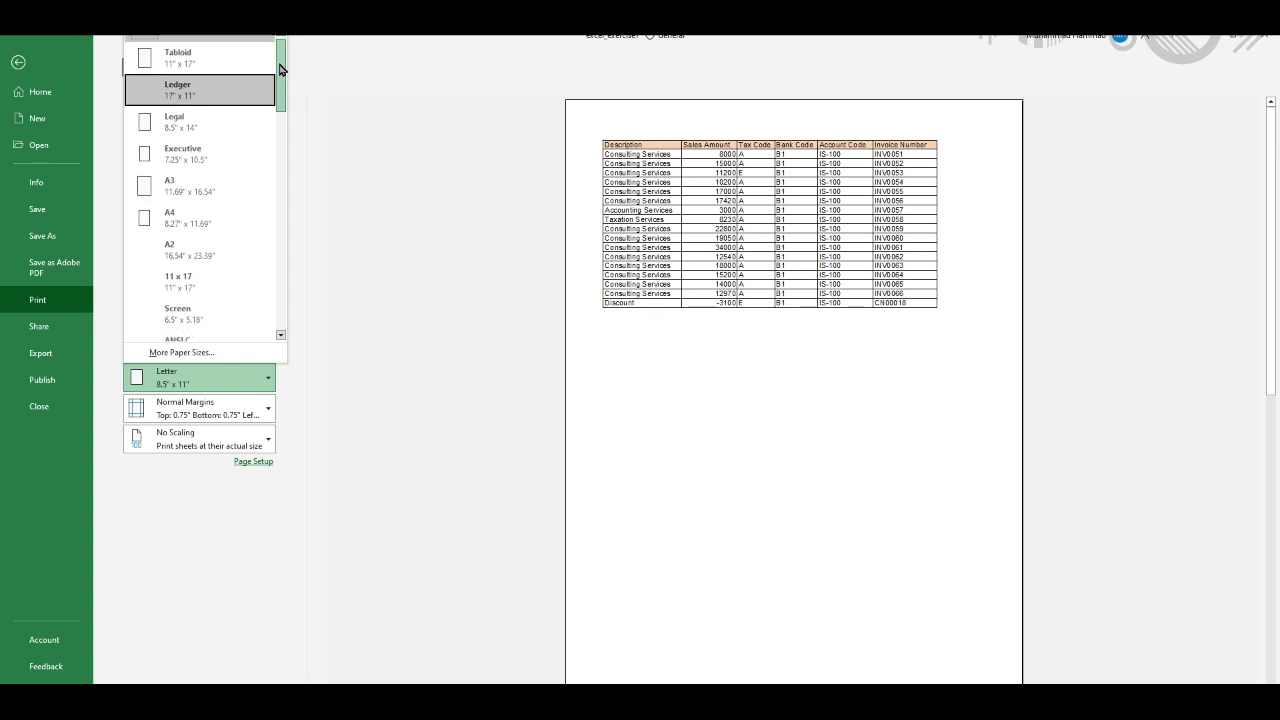
drag(281, 70, 281, 86)
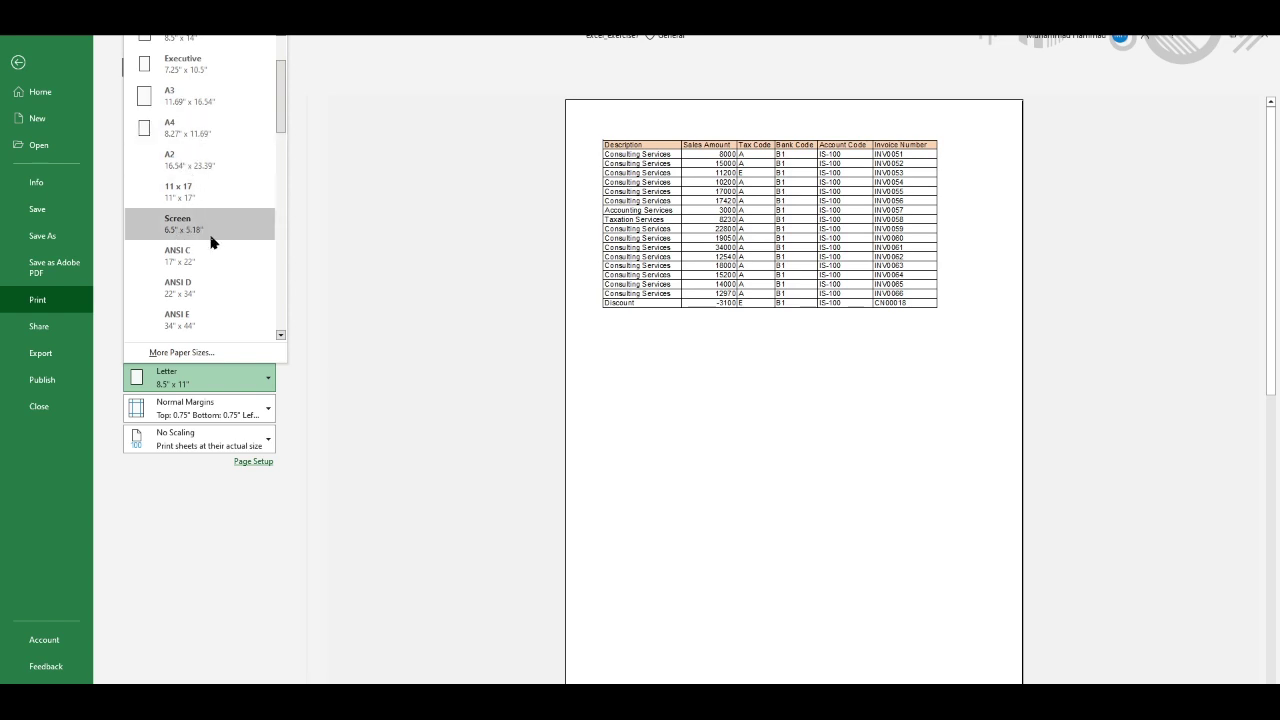
mouse_move(281, 126)
mouse_down()
mouse_move(279, 188)
mouse_move(271, 133)
mouse_move(285, 54)
mouse_up()
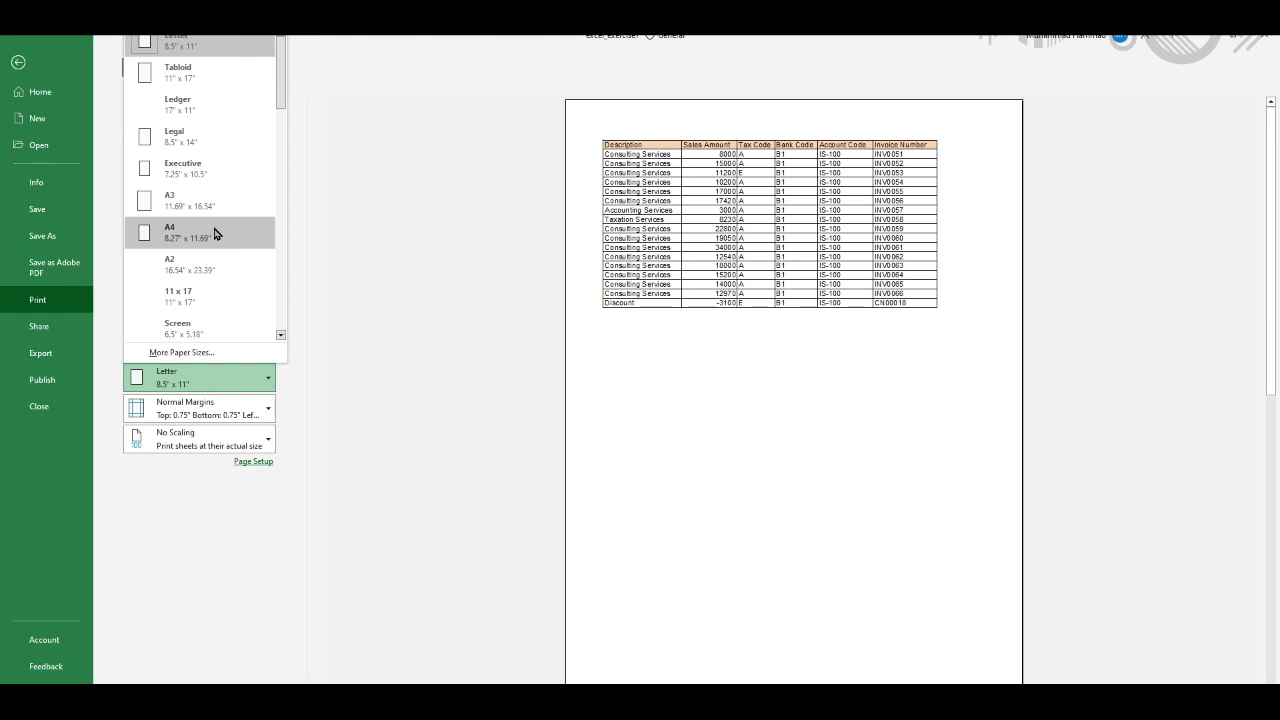
click(214, 234)
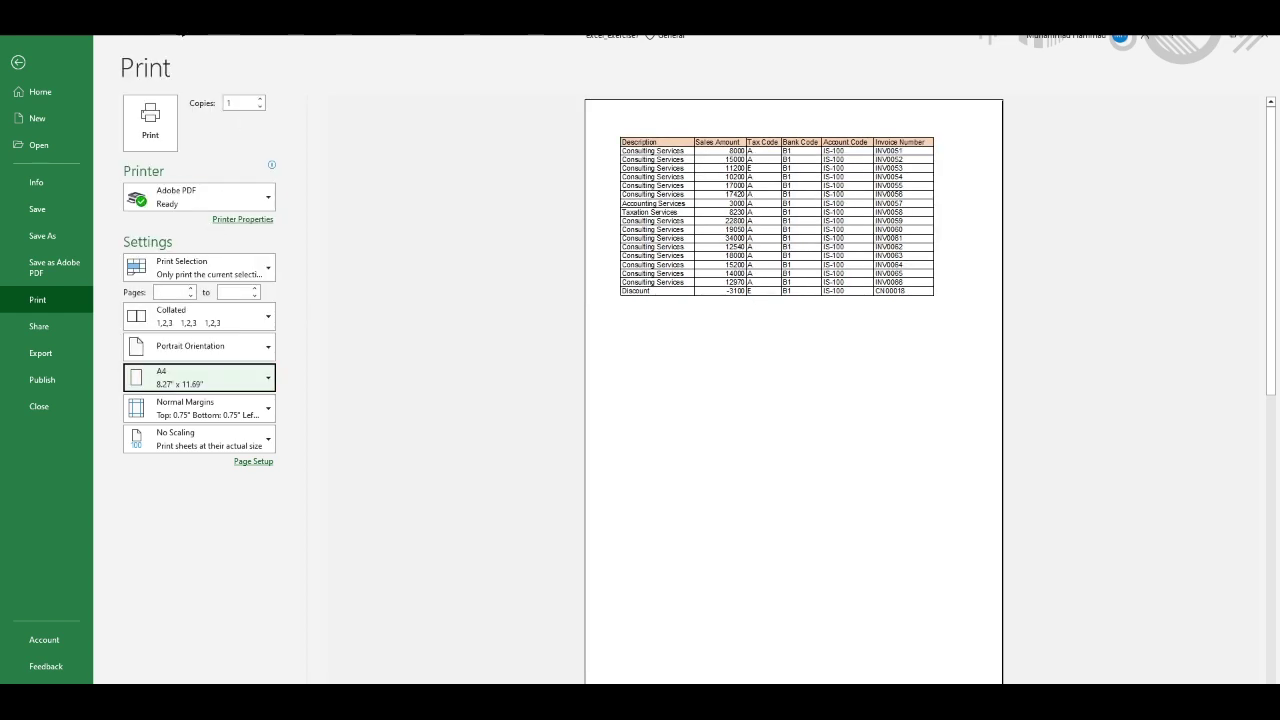
click(262, 405)
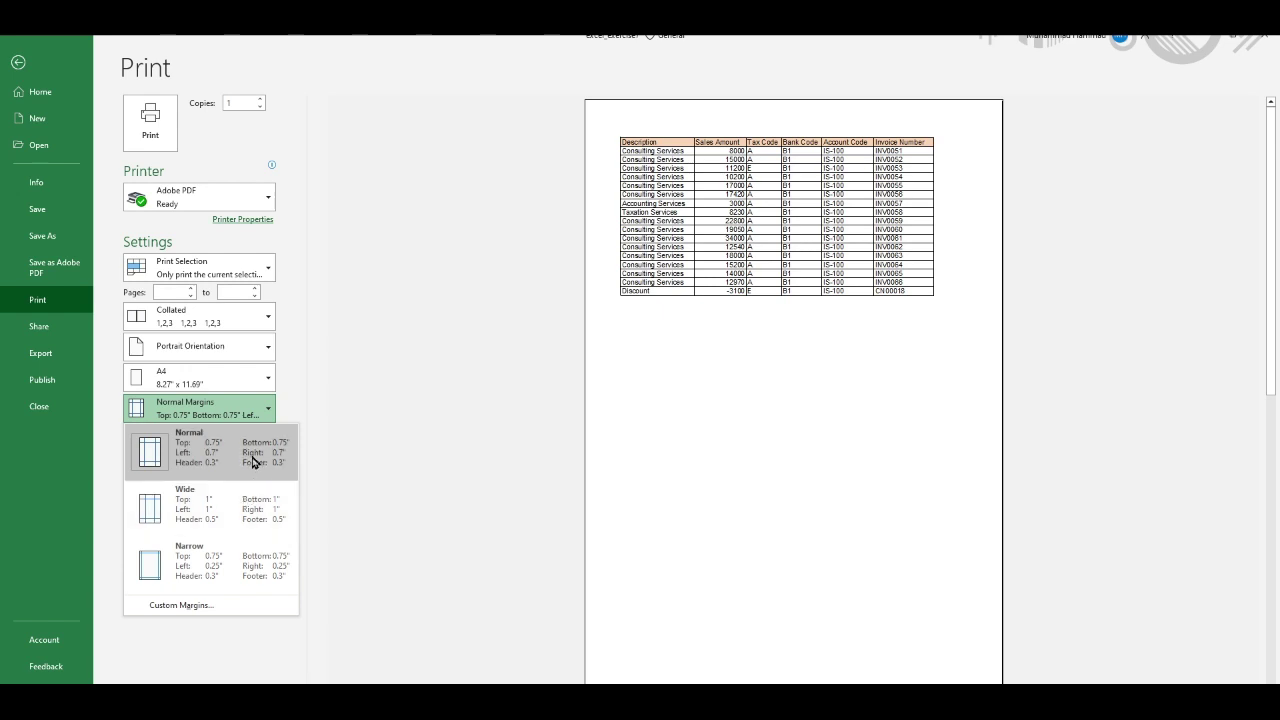
- Try Normal and Wide margins, then settle on Narrow margins so Invoice Date fits
click(253, 462)
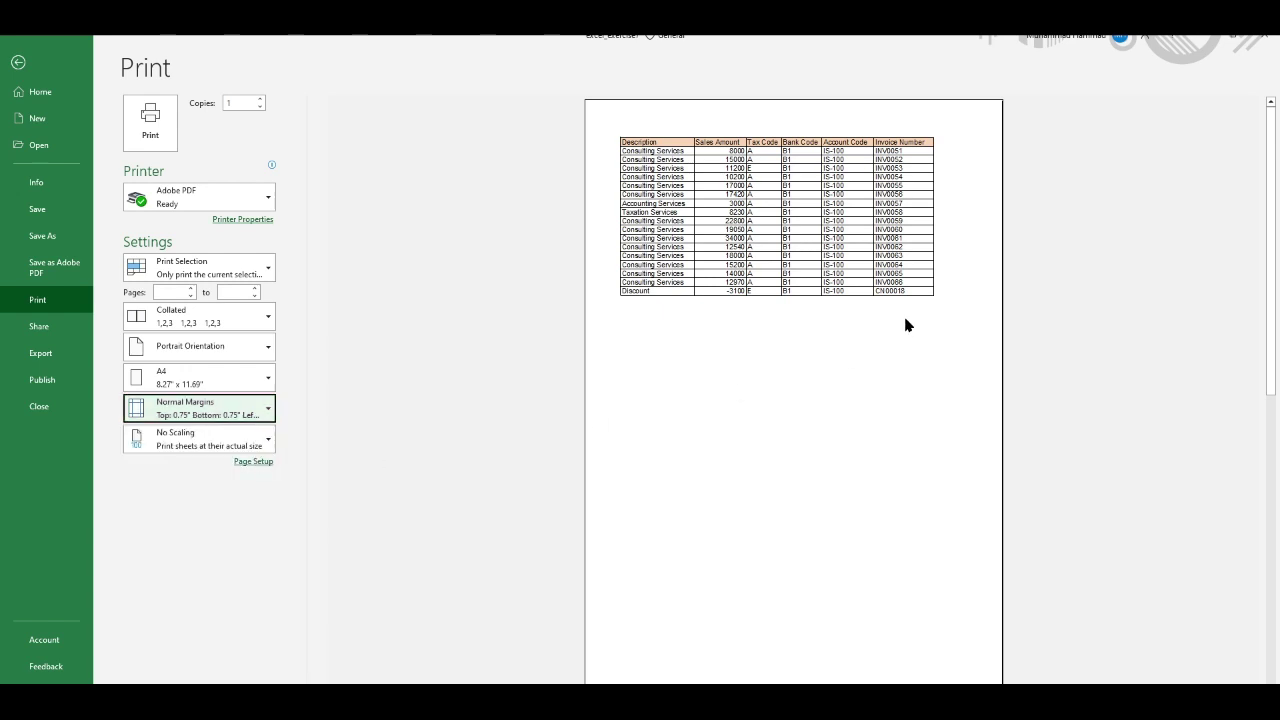
click(270, 413)
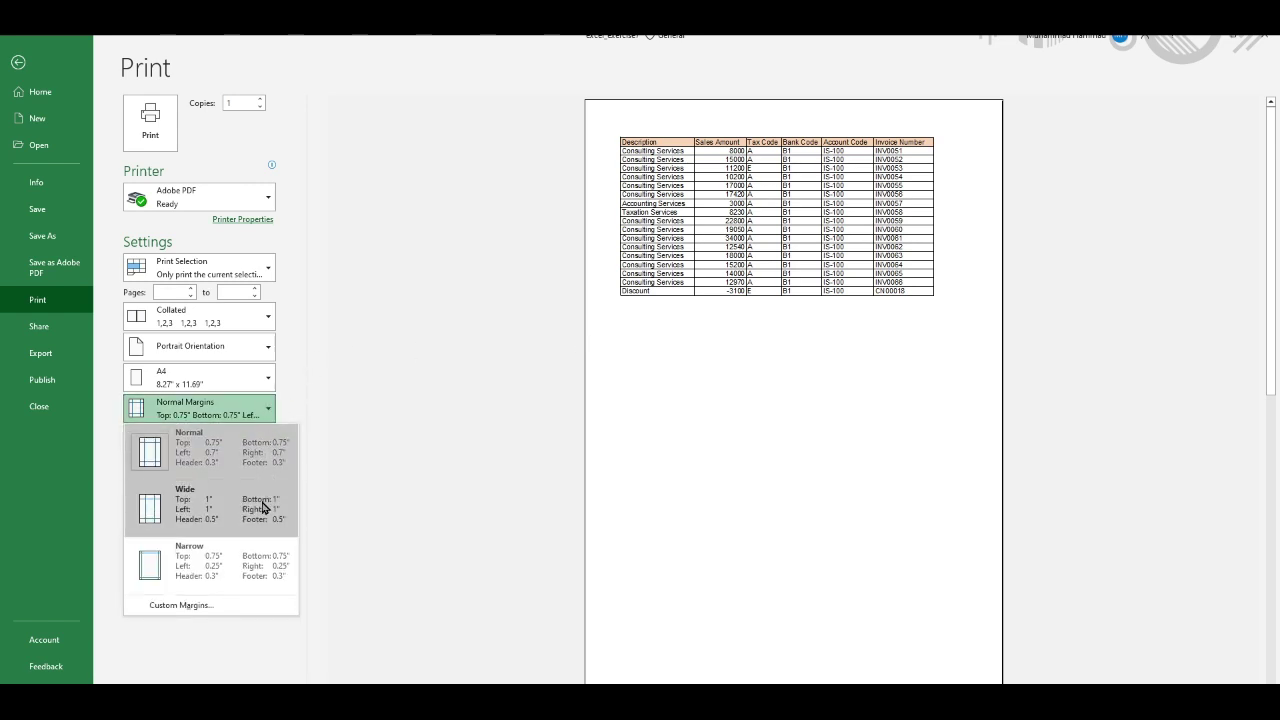
click(264, 505)
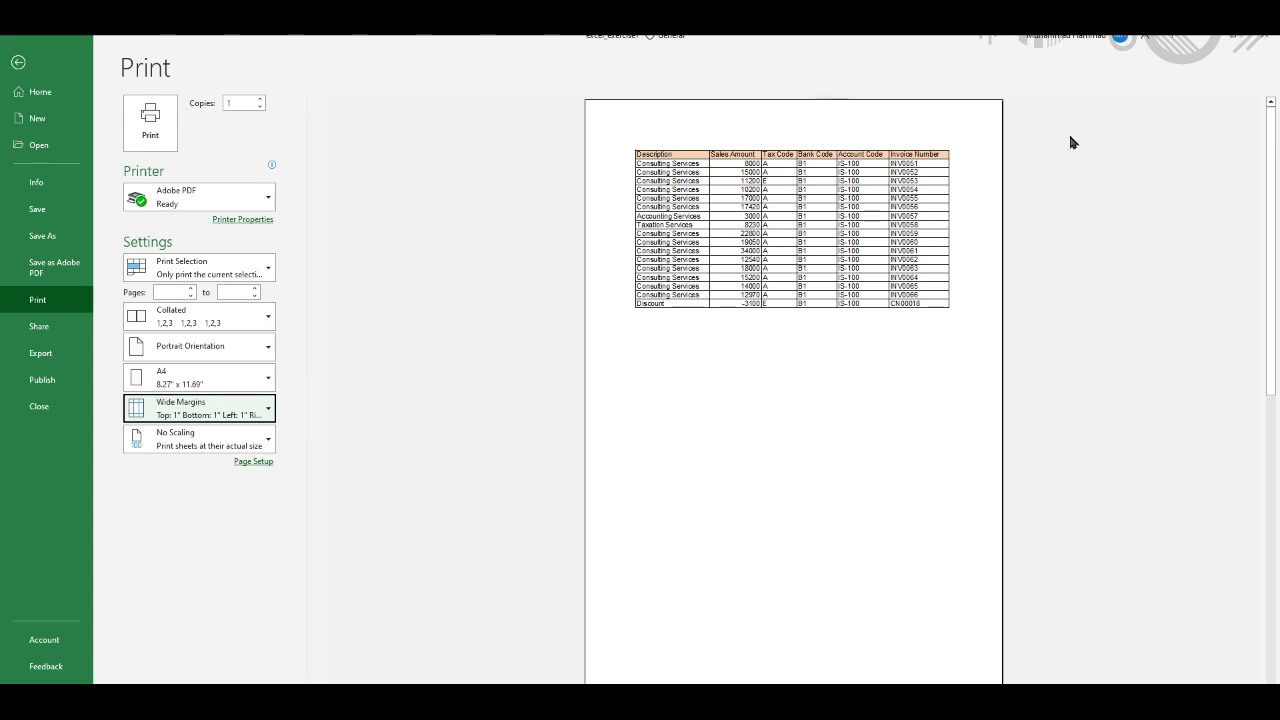
click(250, 407)
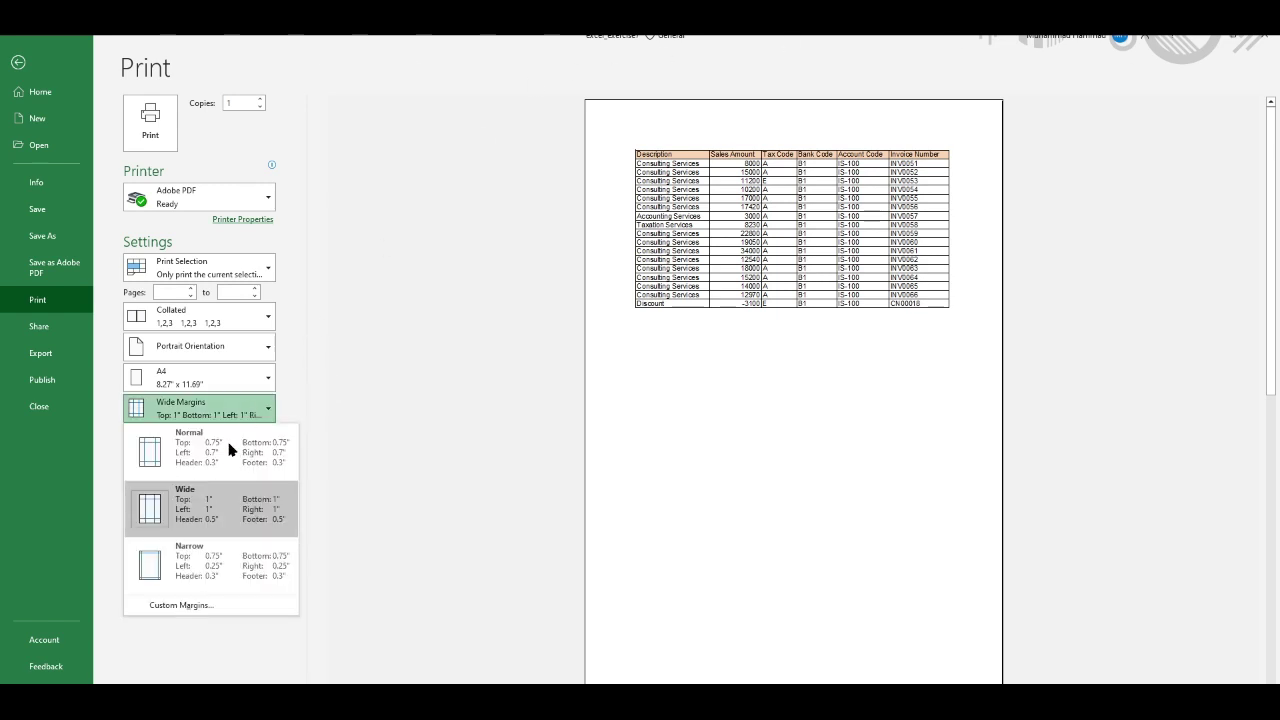
click(222, 563)
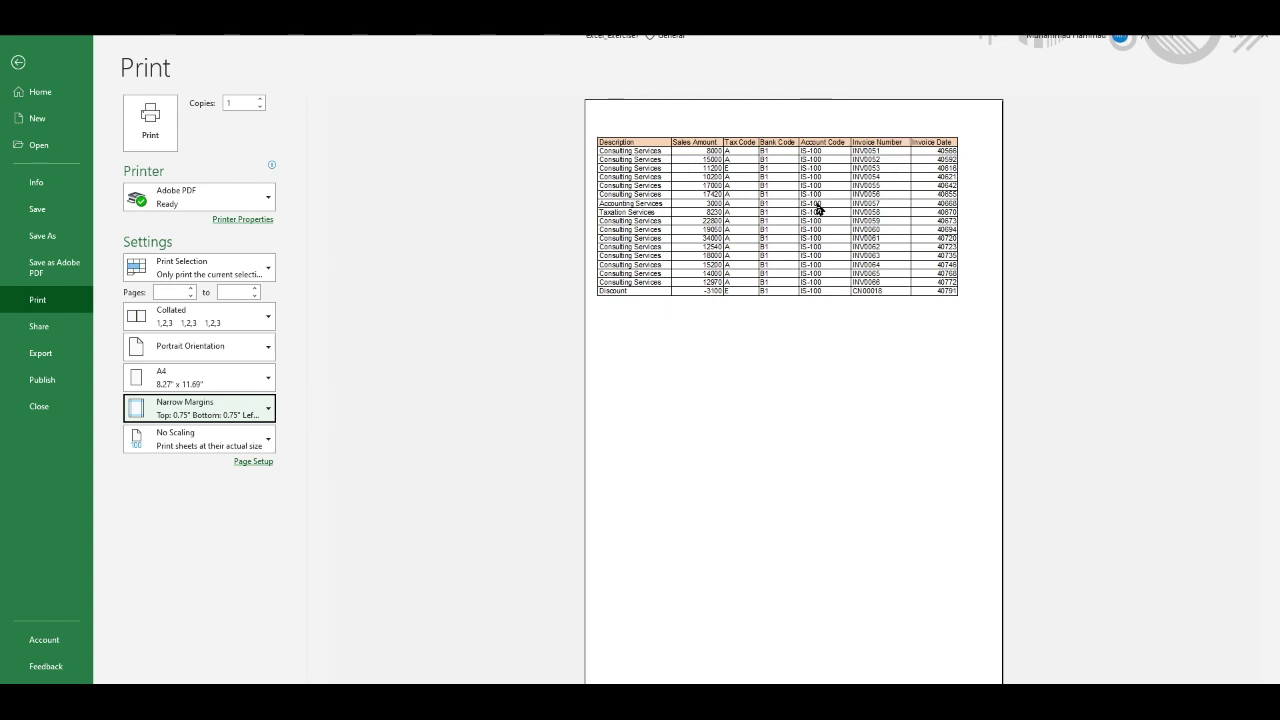
- Try Fit Sheet on One Page, then choose Fit All Columns on One Page scaling
click(250, 443)
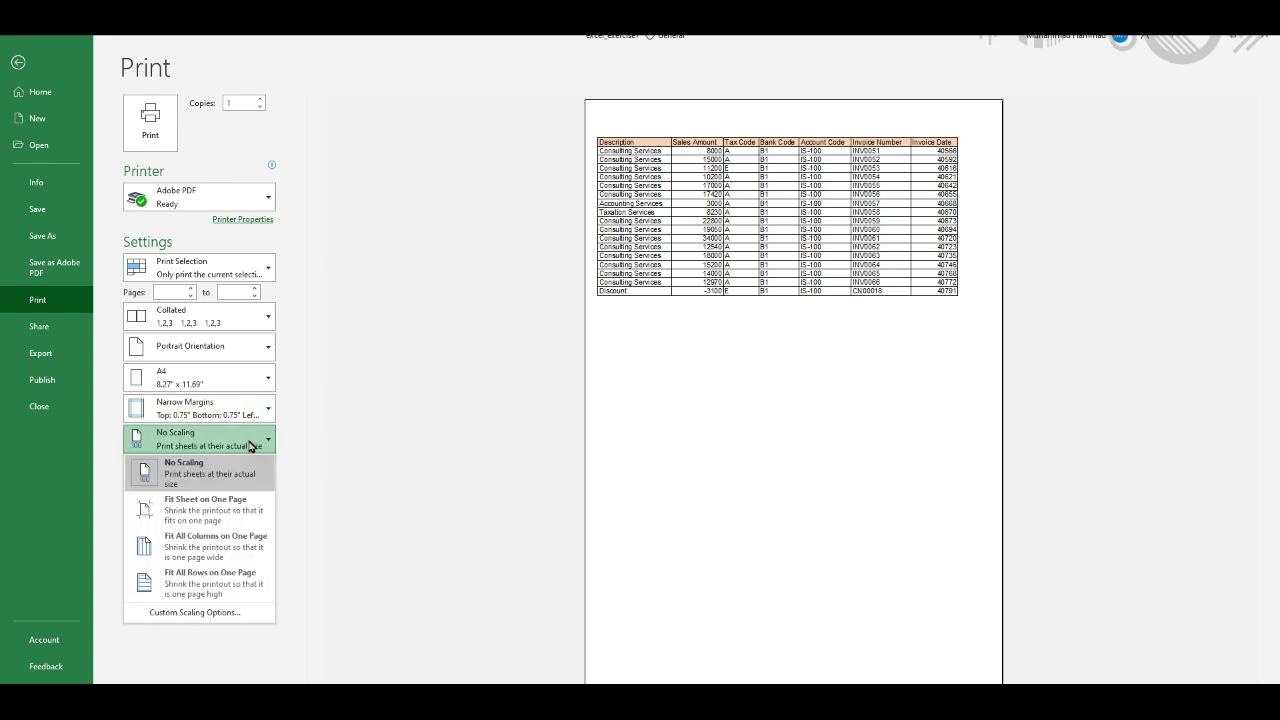
click(250, 443)
click(250, 443)
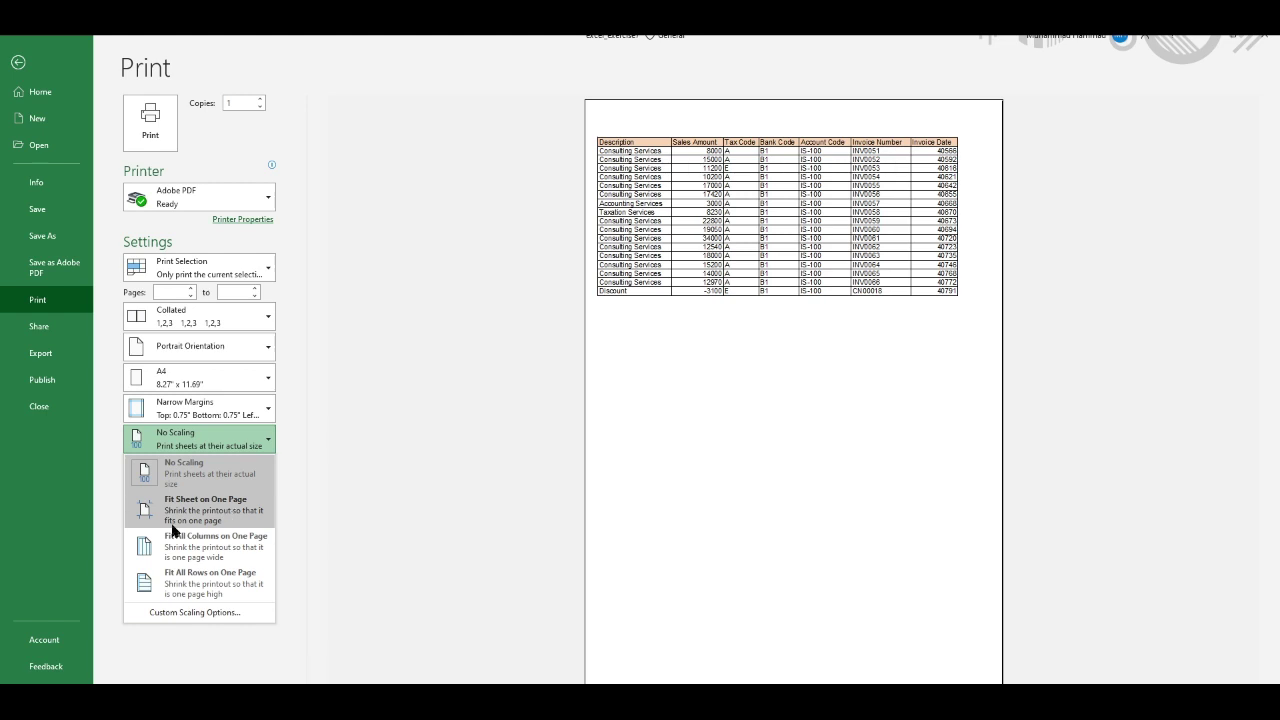
click(232, 515)
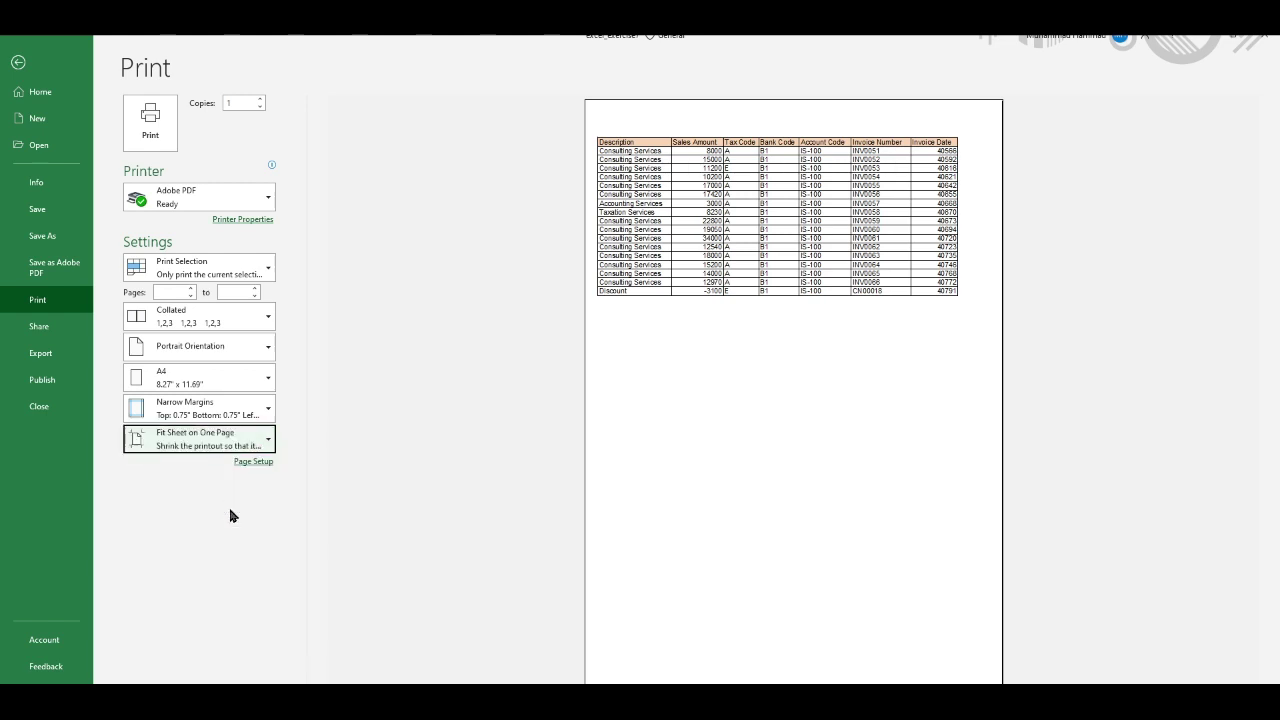
click(232, 443)
click(237, 558)
- Reset scaling to actual size and switch the printout to Normal margins
click(19, 63)
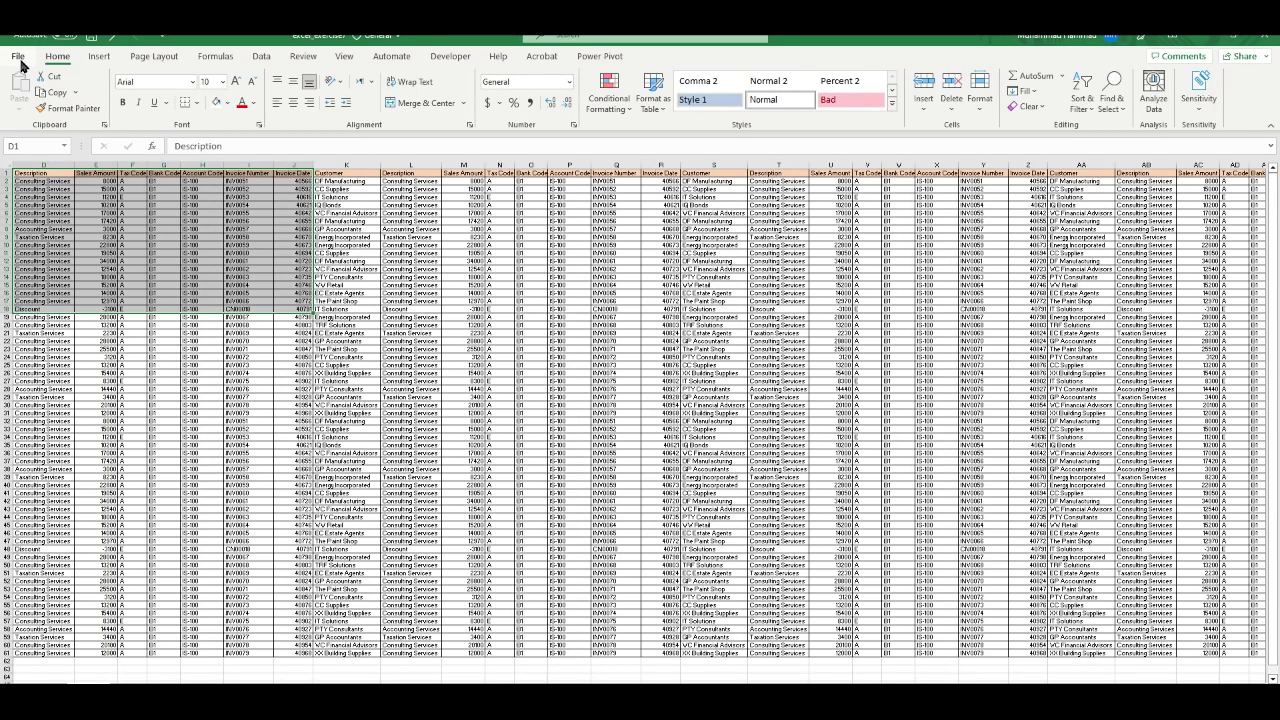
click(21, 65)
click(200, 438)
click(218, 468)
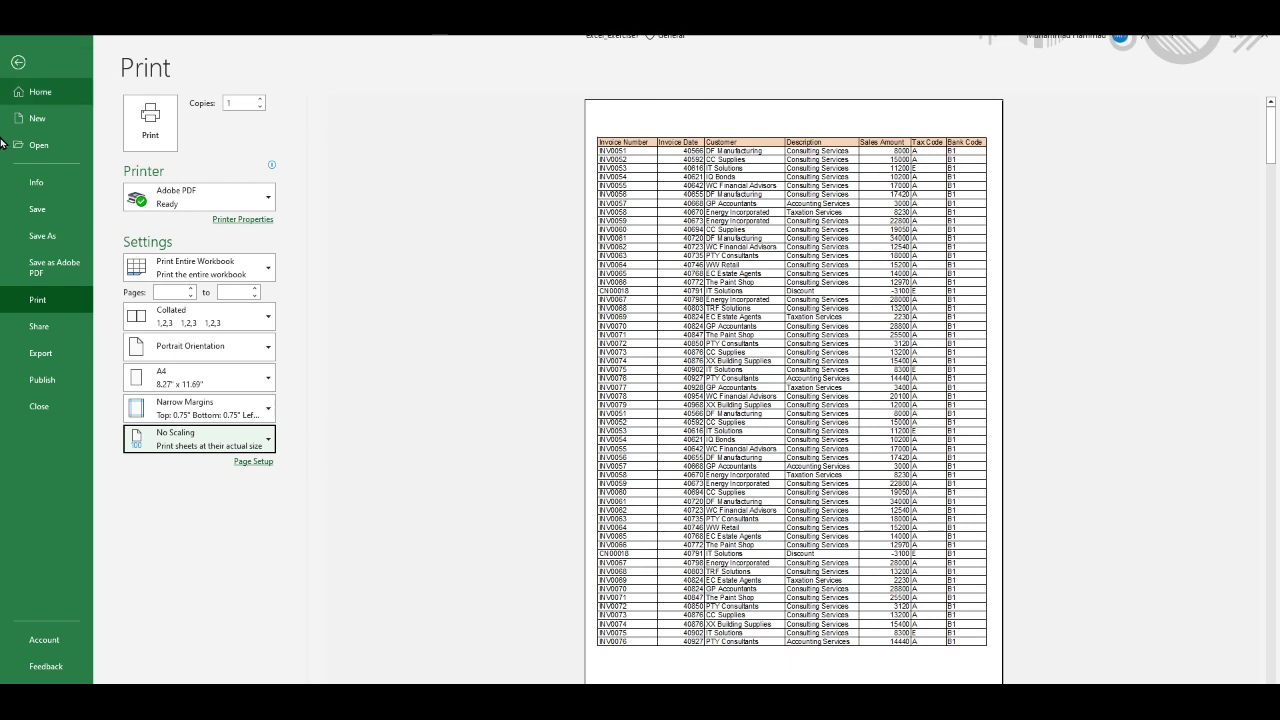
click(208, 406)
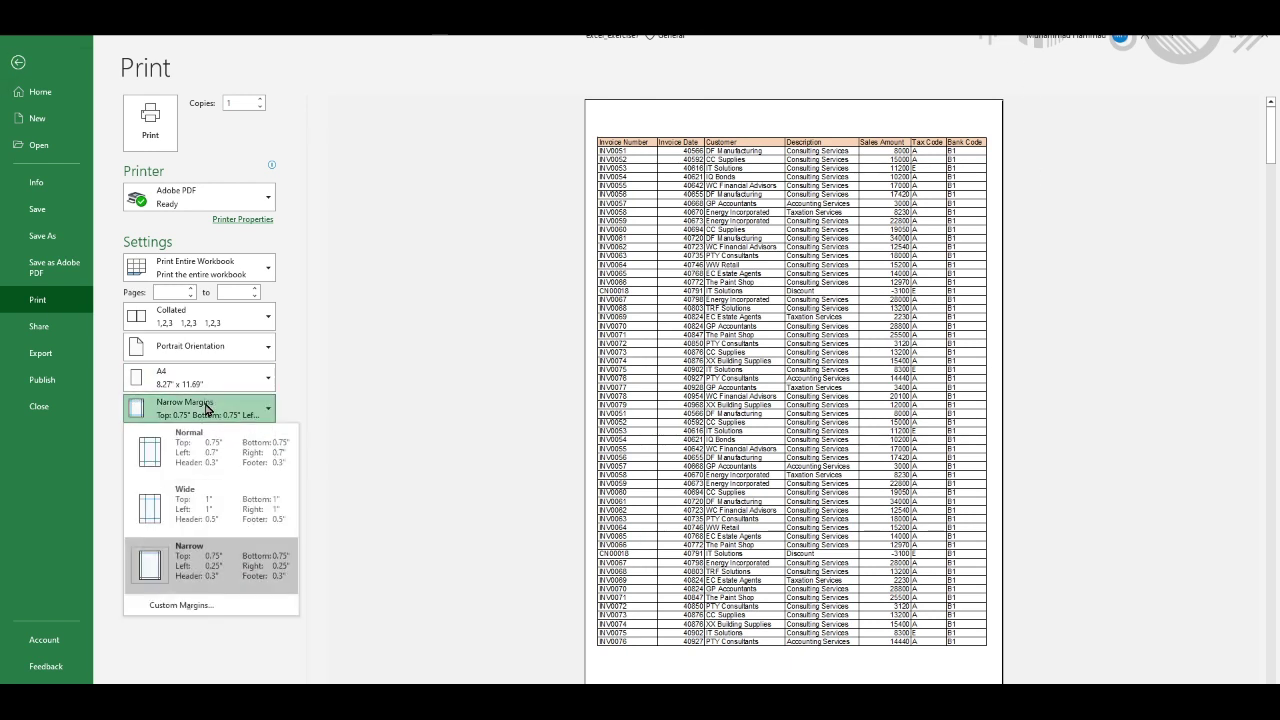
click(201, 440)
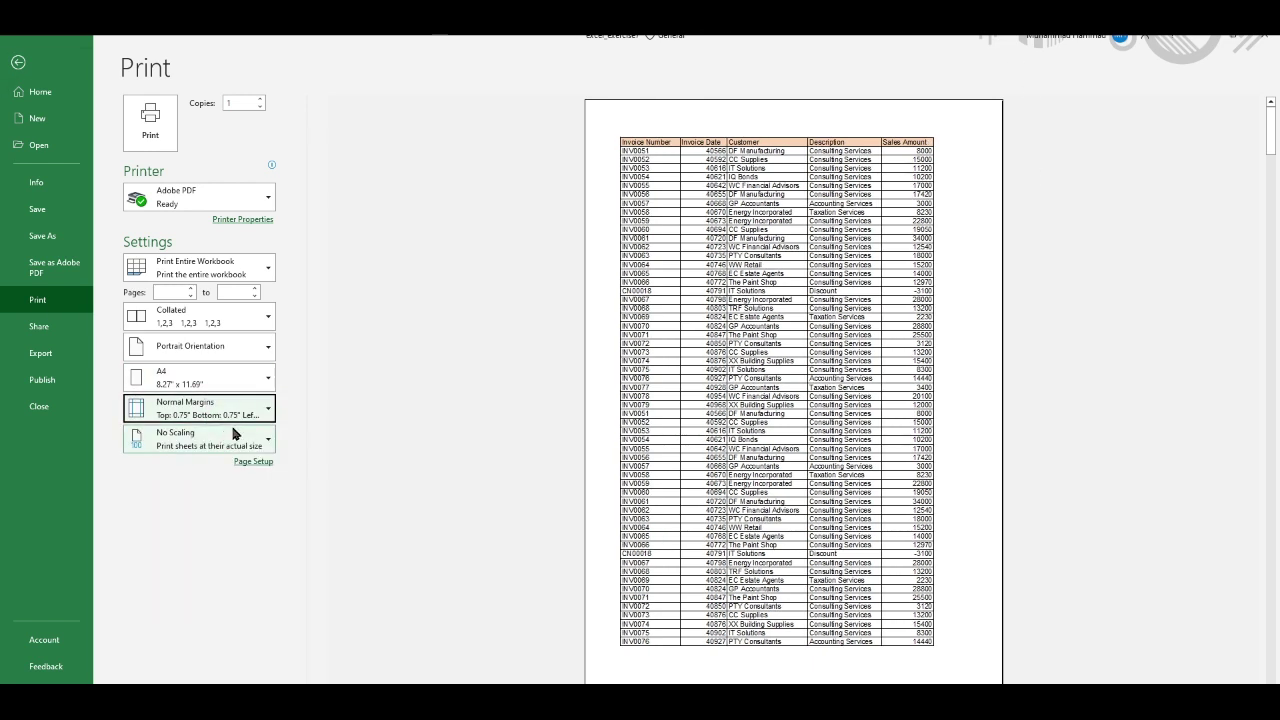
- Scale the printout with Fit Sheet on One Page
click(232, 437)
click(220, 466)
click(214, 438)
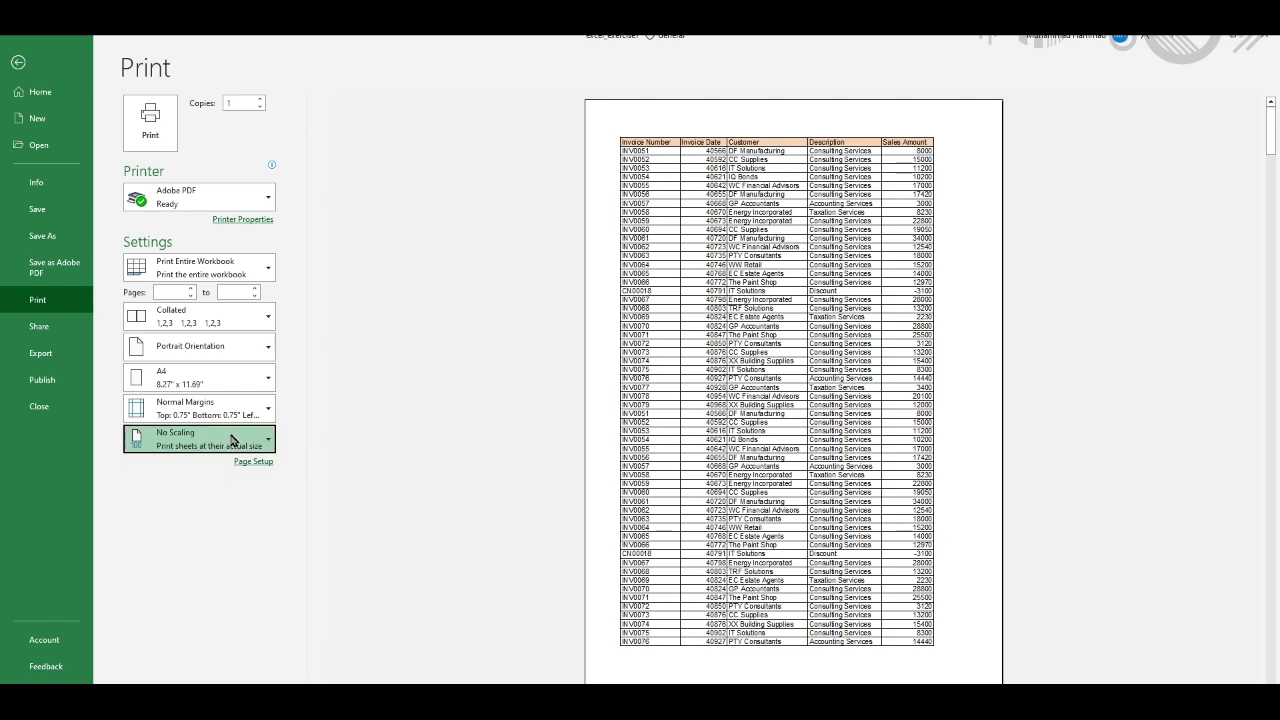
click(216, 511)
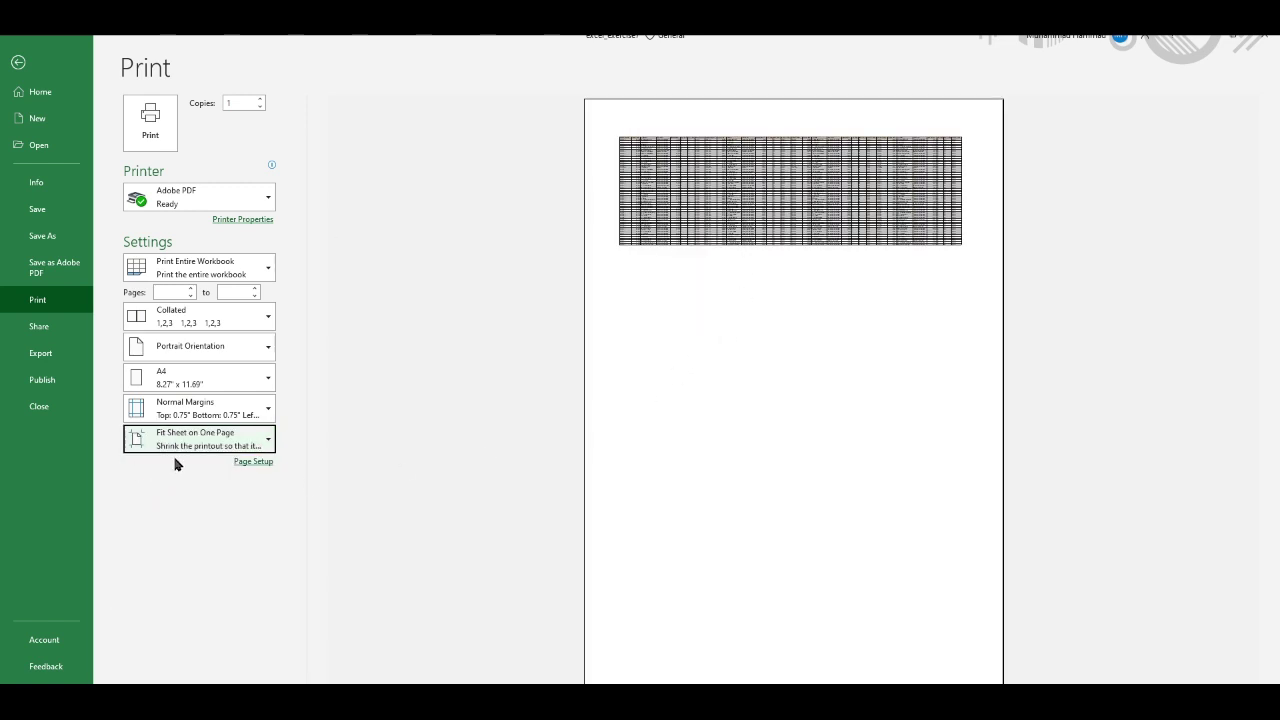
- Switch the printout to landscape and try Fit All Columns on One Page
click(236, 356)
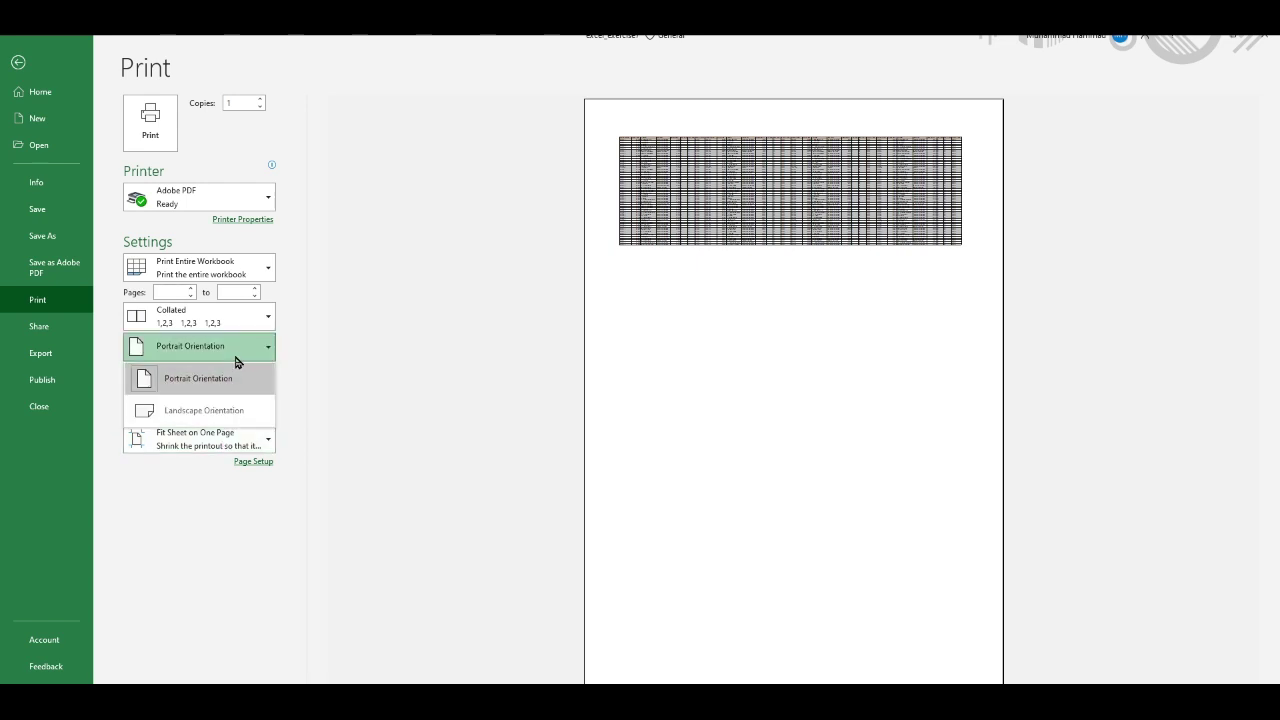
click(242, 409)
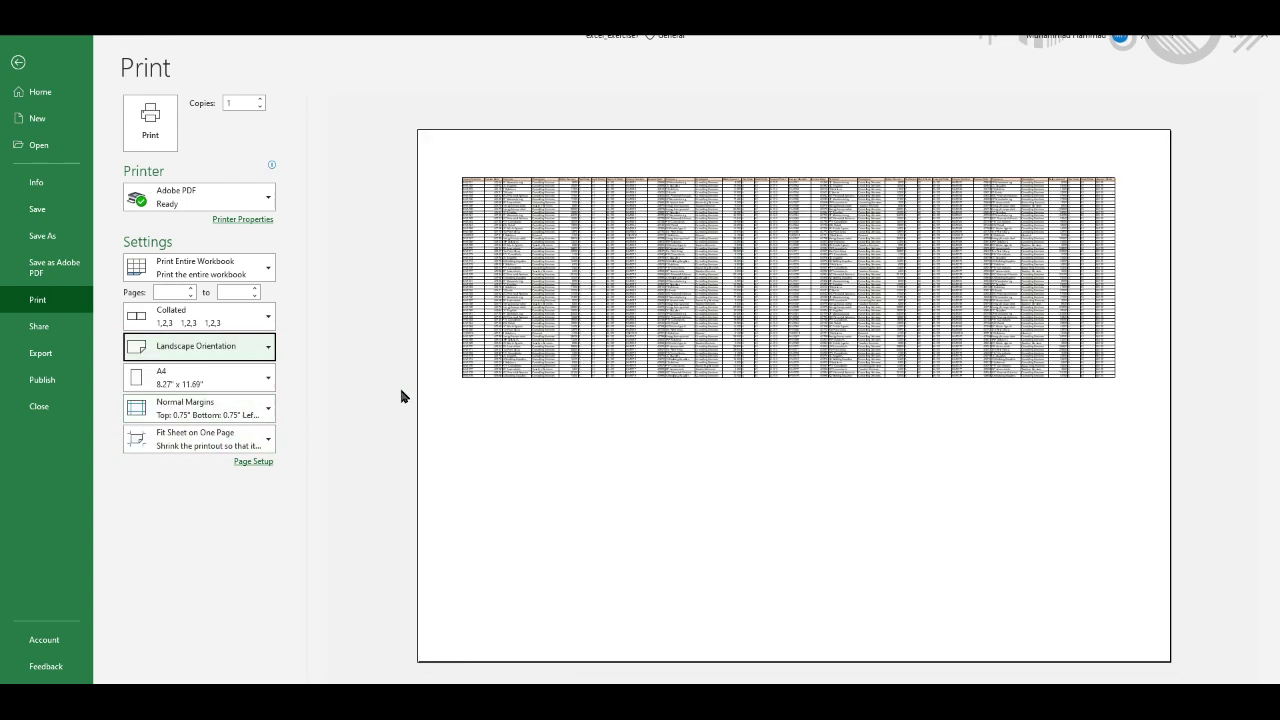
click(226, 440)
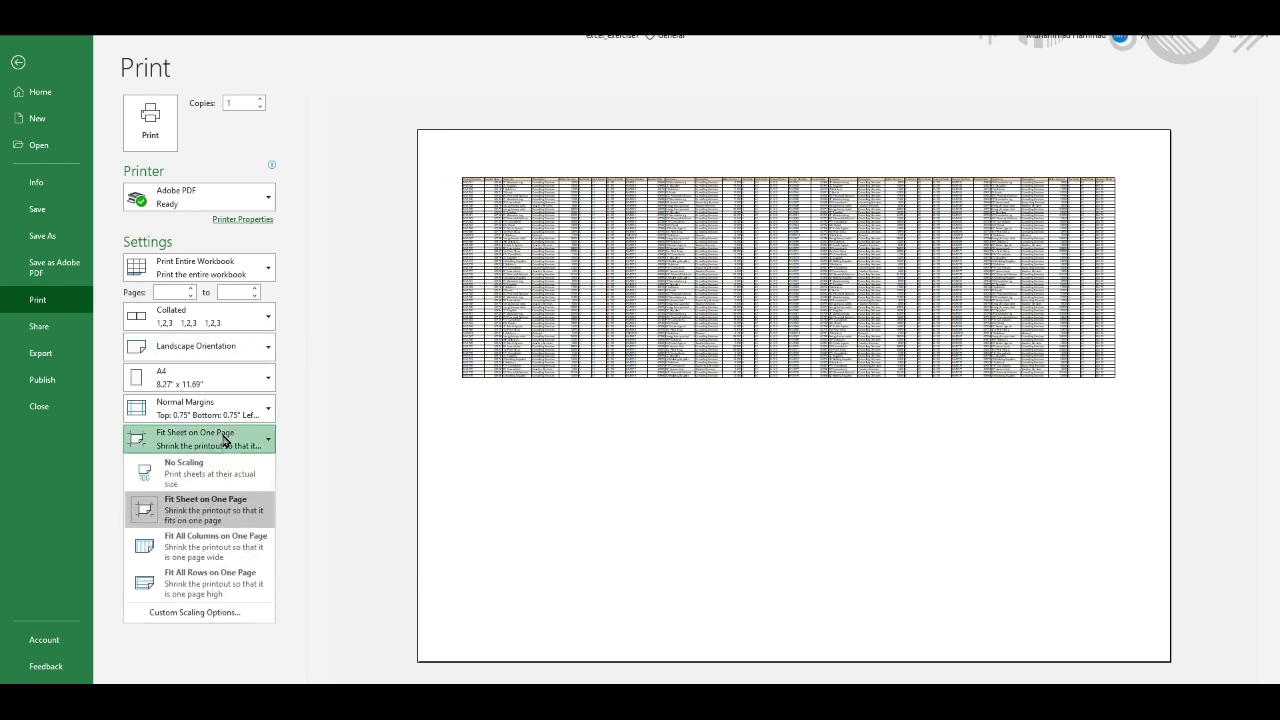
click(247, 557)
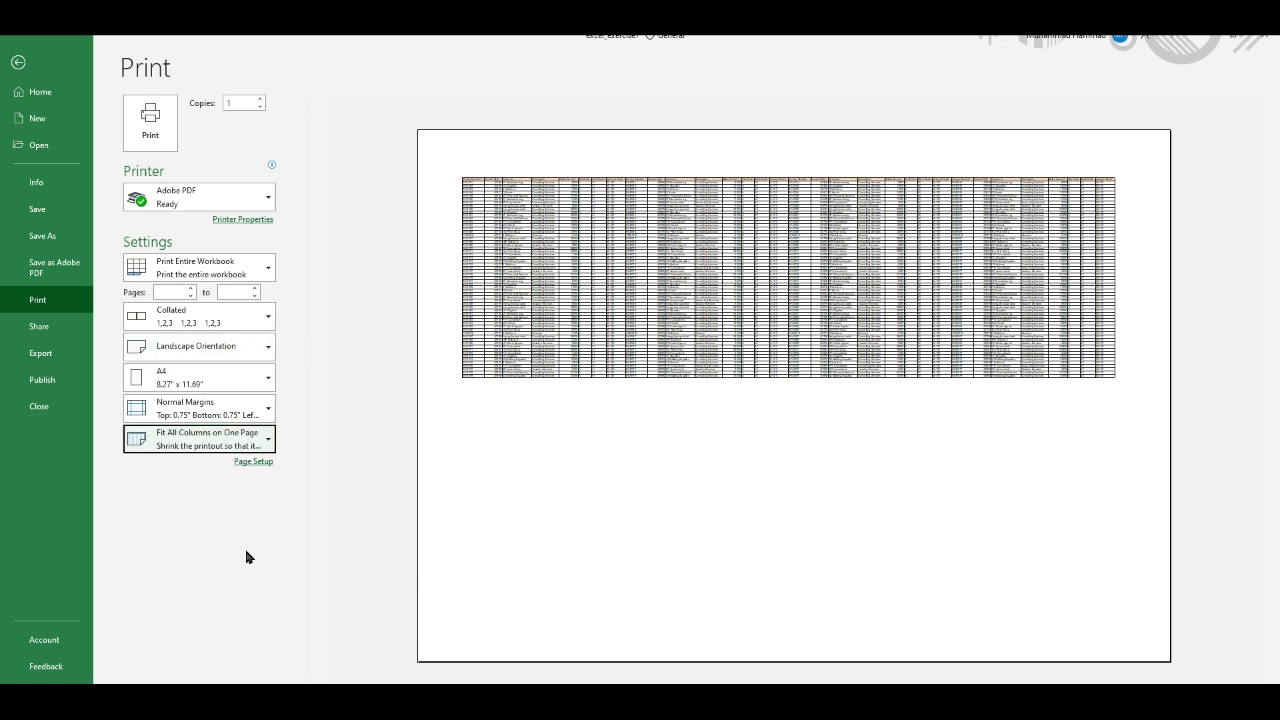
- Choose Fit All Rows on One Page and scroll through the landscape preview
click(250, 440)
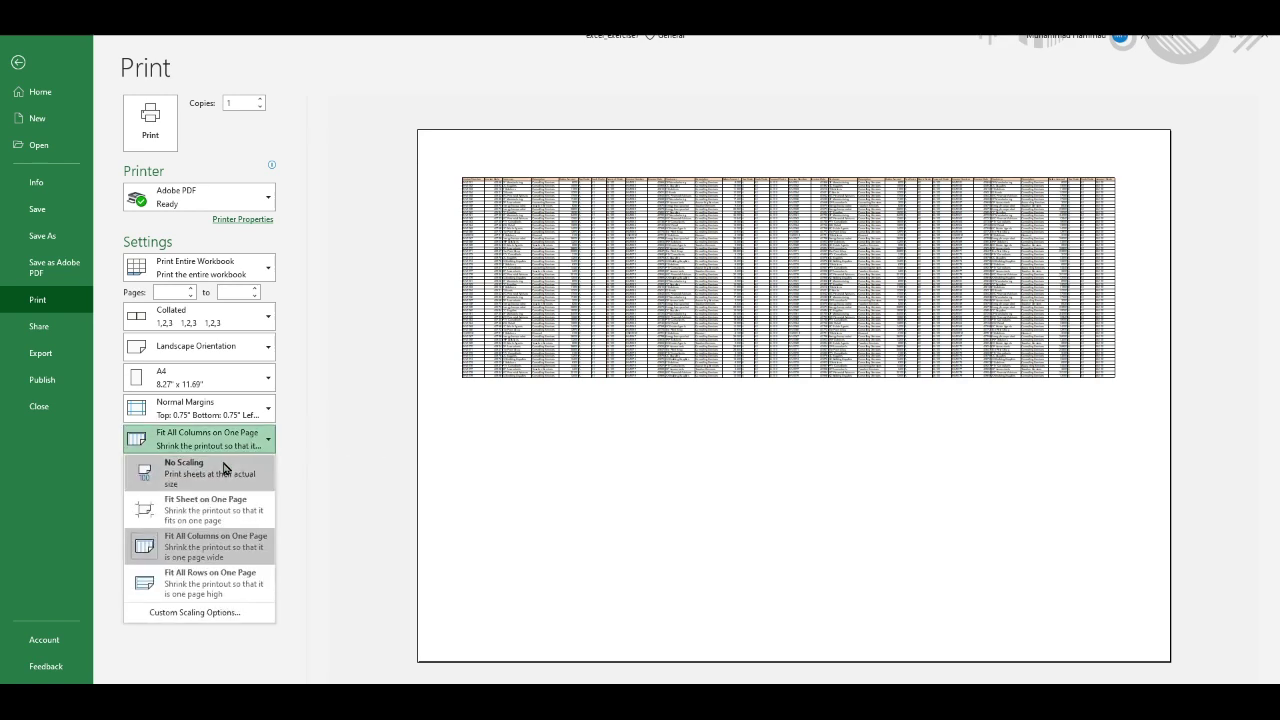
click(208, 589)
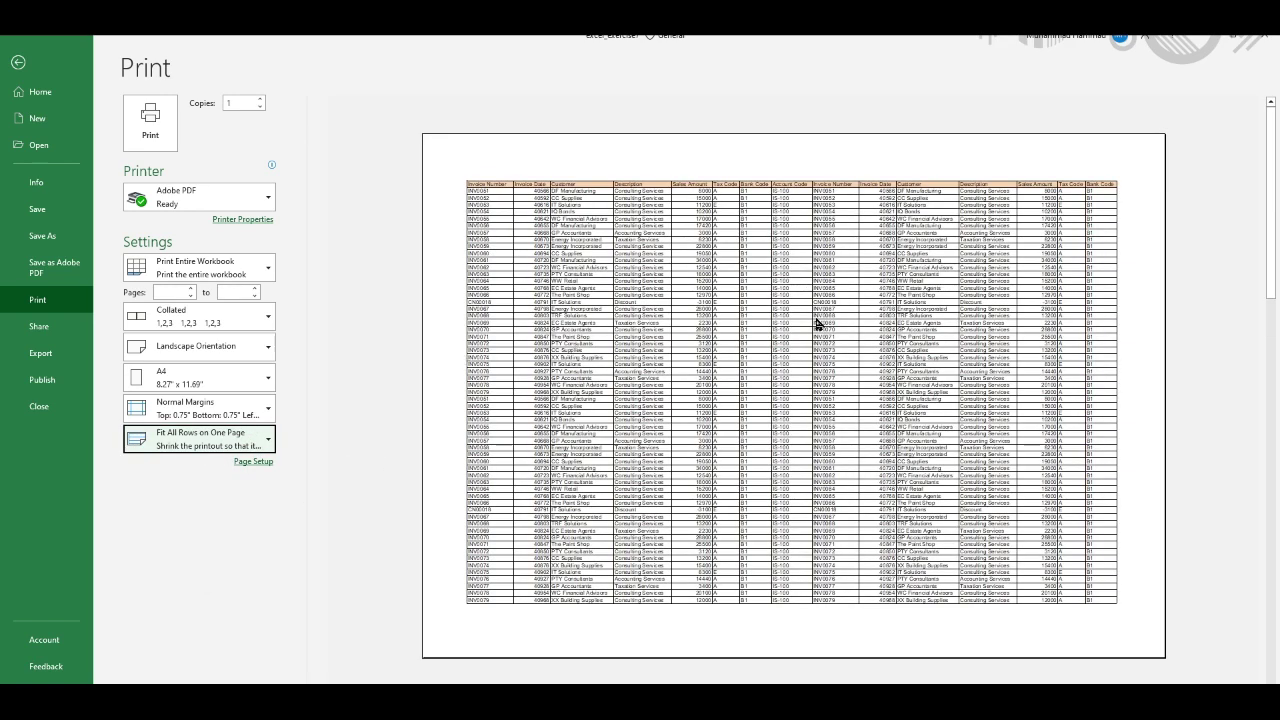
scroll(817, 323, down, 1)
scroll(661, 276, down, 1)
scroll(627, 238, down, 1)
scroll(716, 622, down, 1)
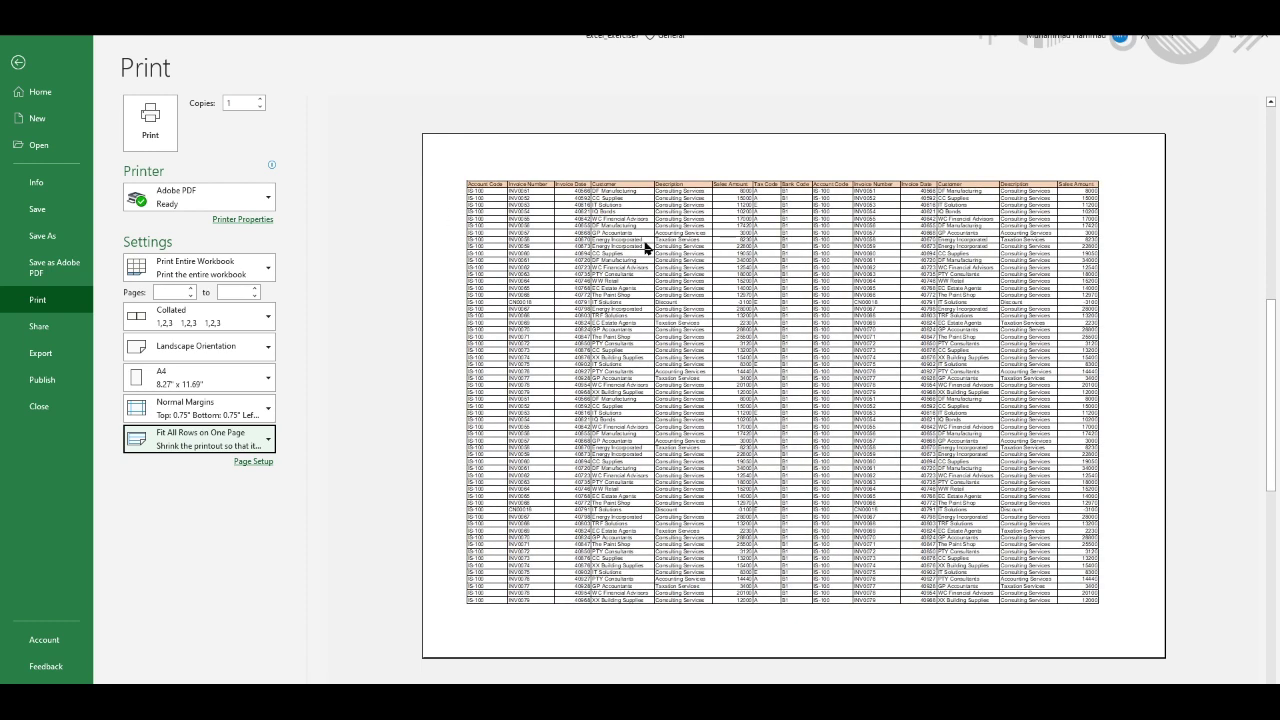
- In Page Setup, confirm A4 paper size and 1200 dpi print quality
click(265, 462)
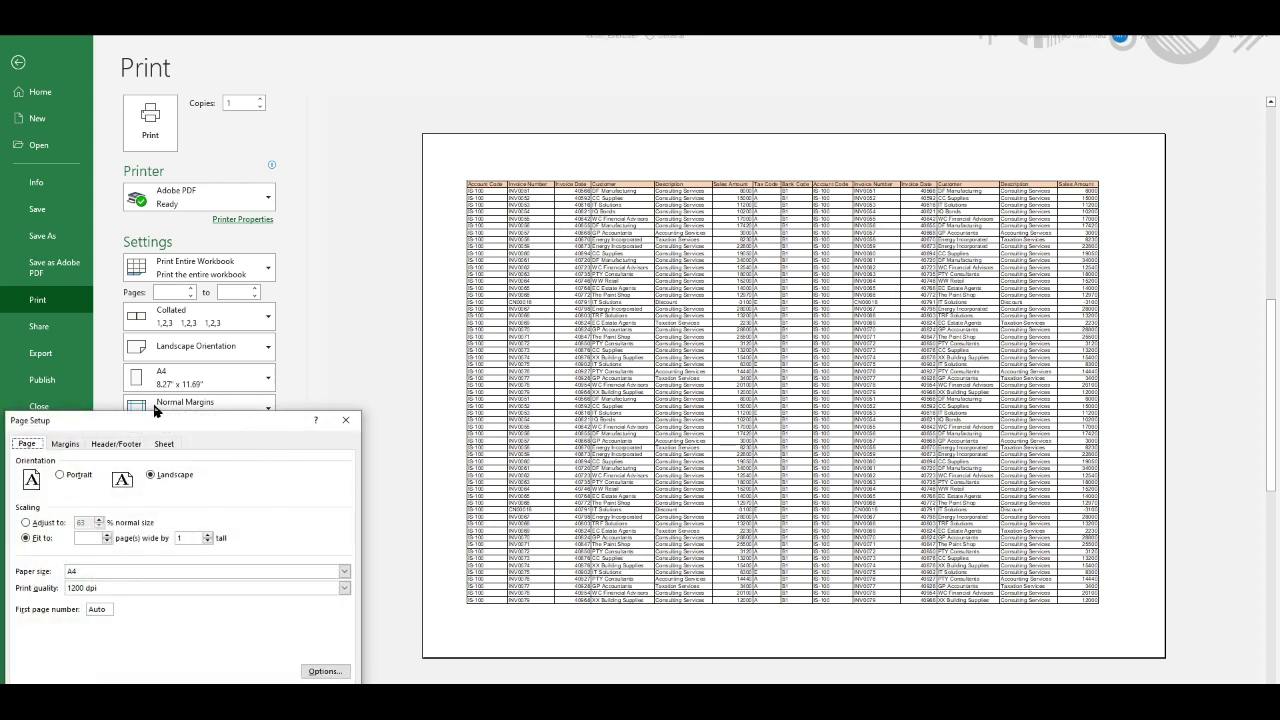
drag(155, 422, 519, 154)
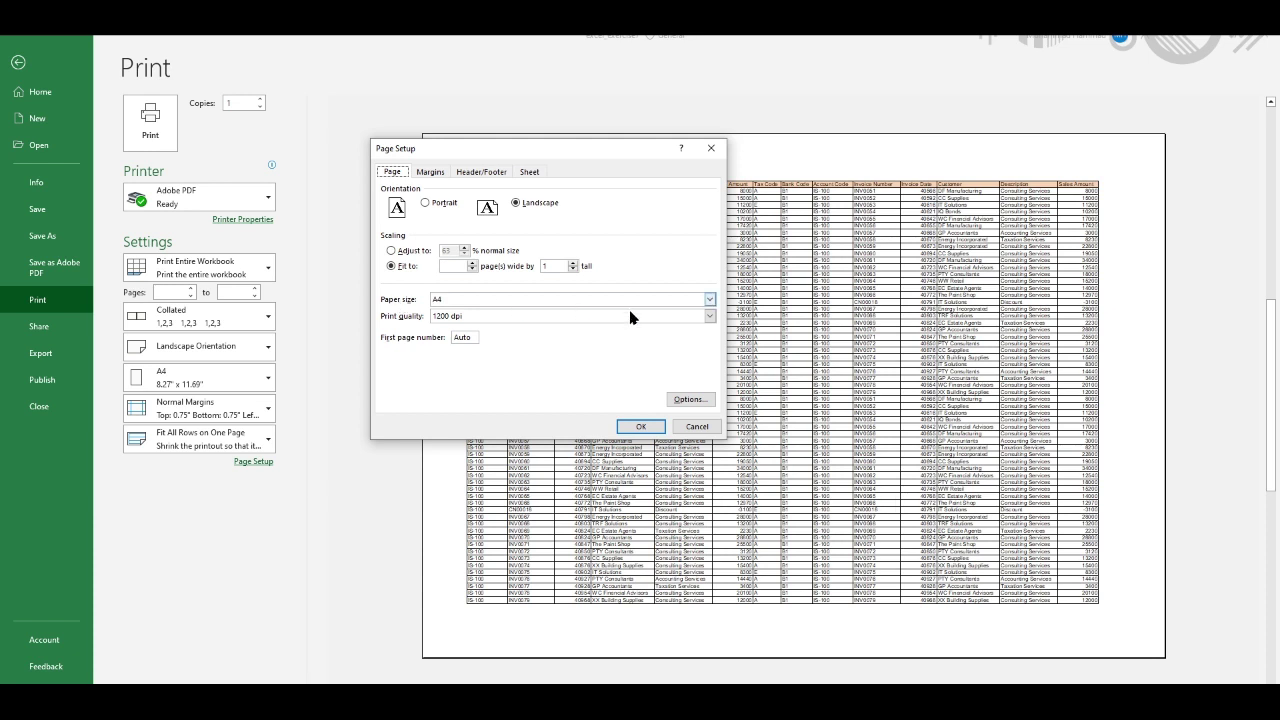
click(708, 300)
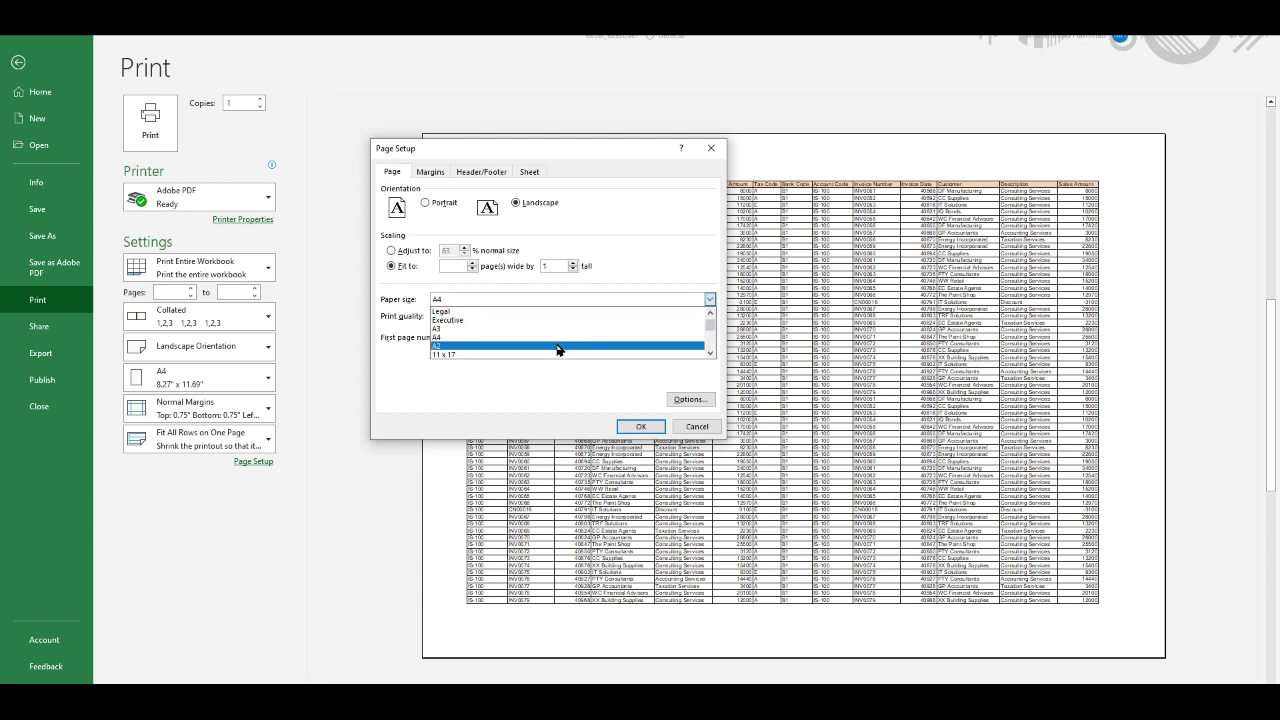
scroll(563, 337, down, 1)
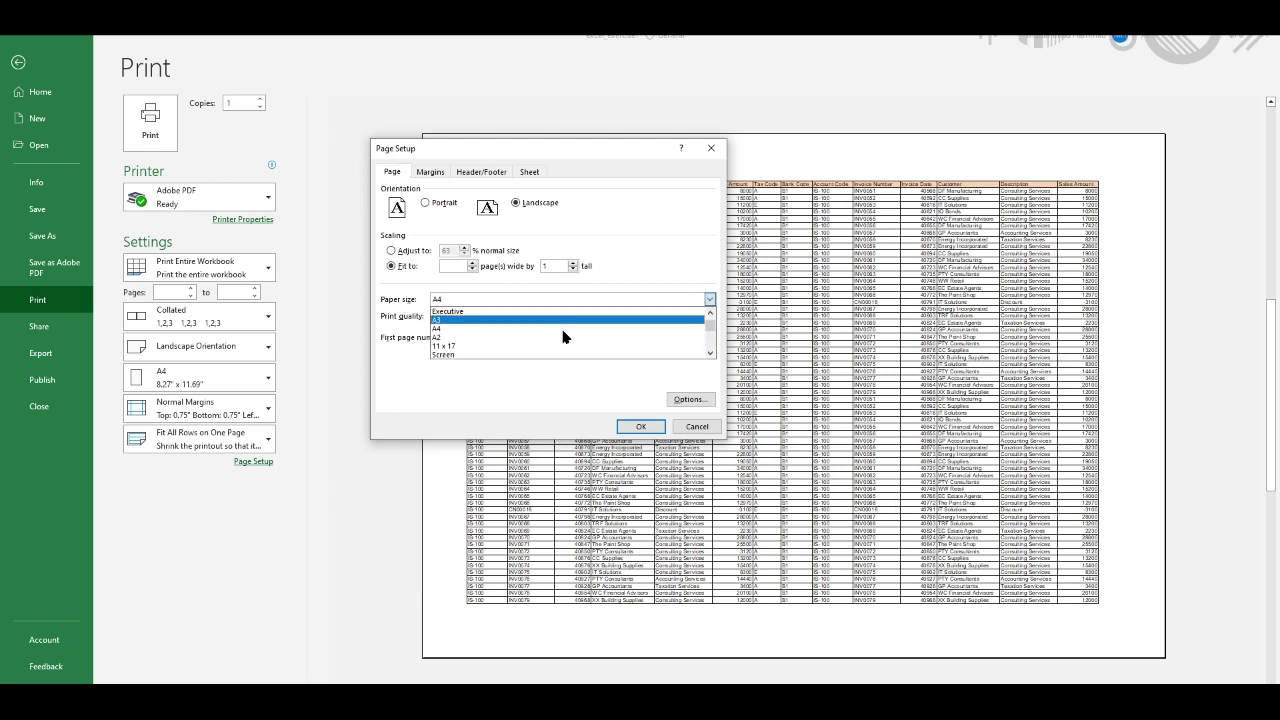
scroll(563, 337, up, 1)
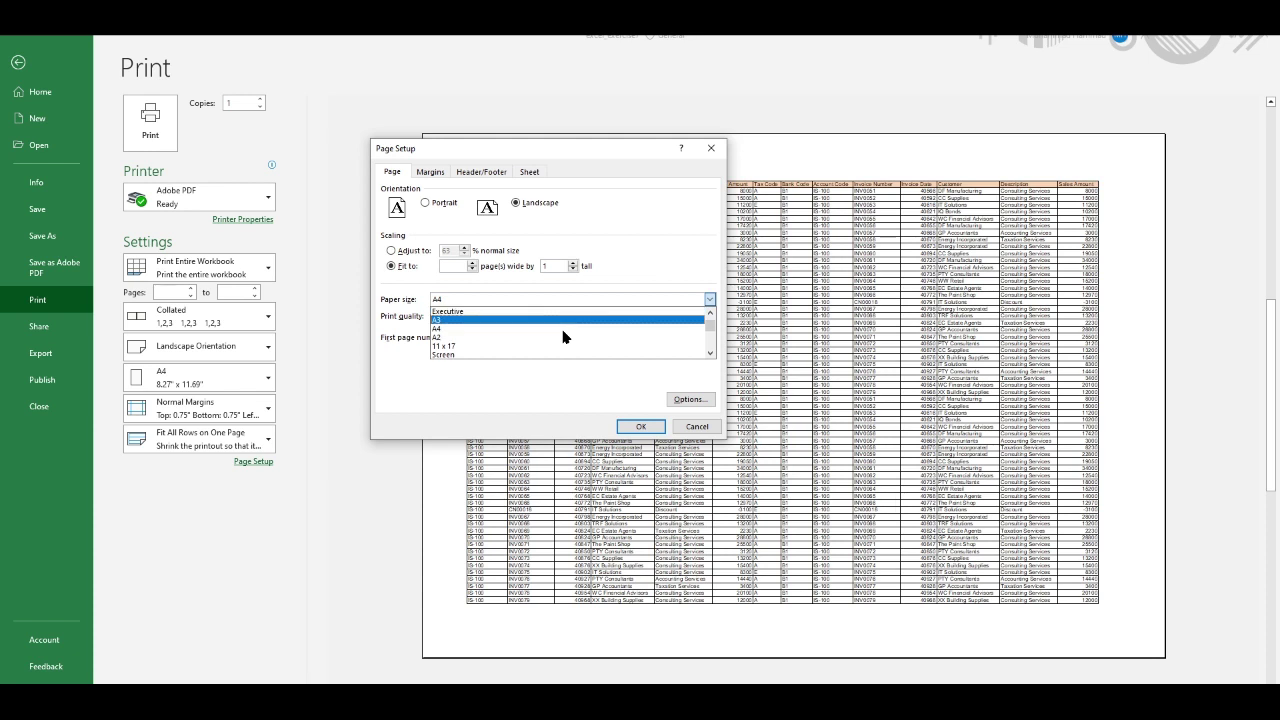
click(709, 300)
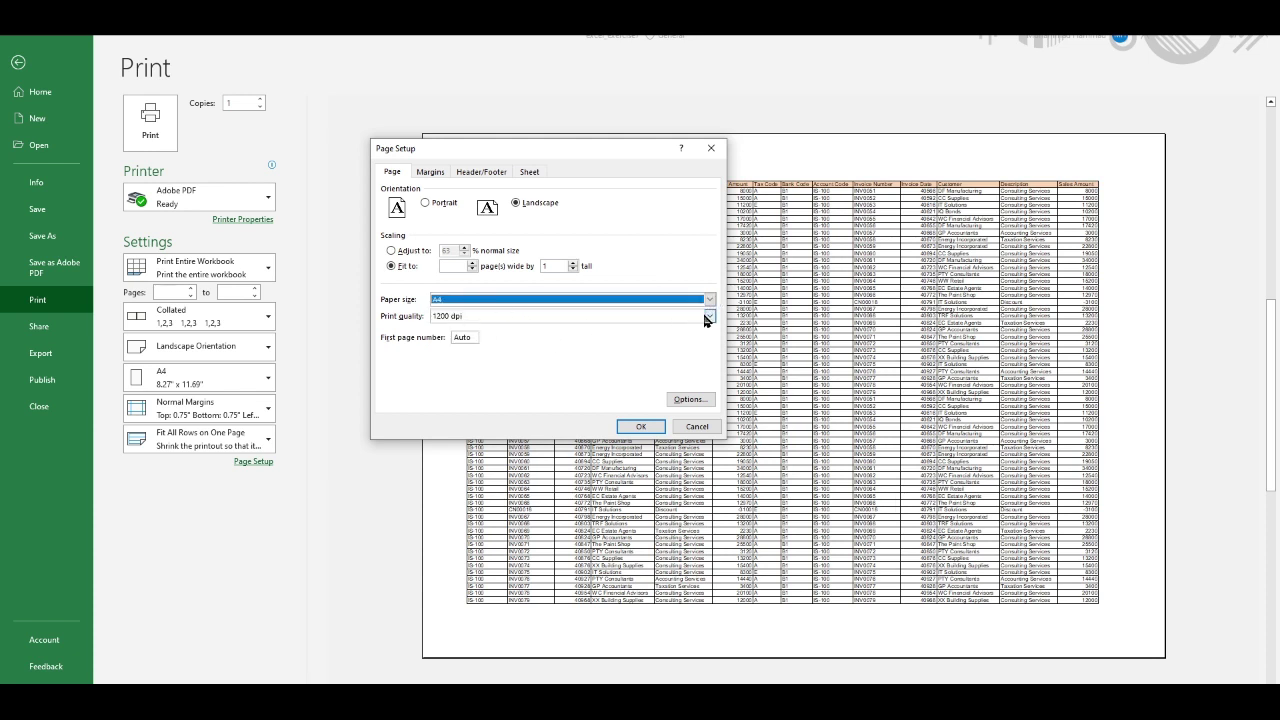
click(708, 317)
click(708, 317)
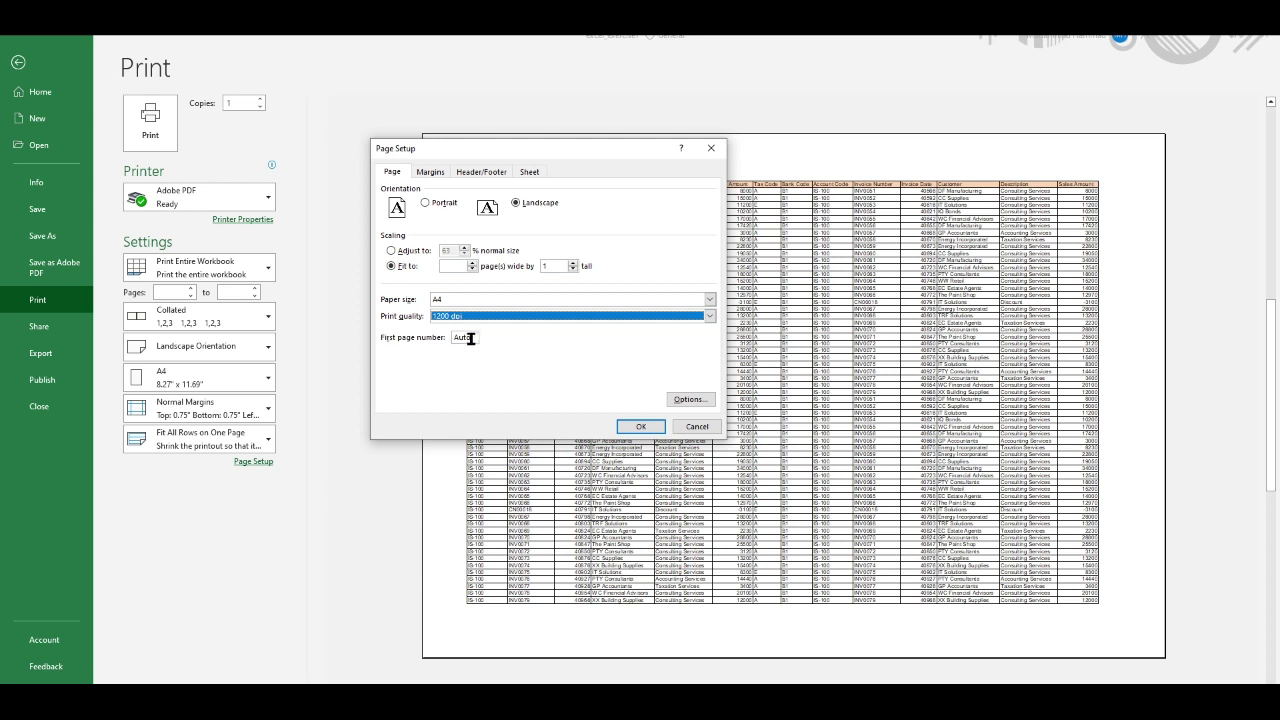
- Look over the Margins, Header/Footer and Sheet tabs of Page Setup
click(441, 176)
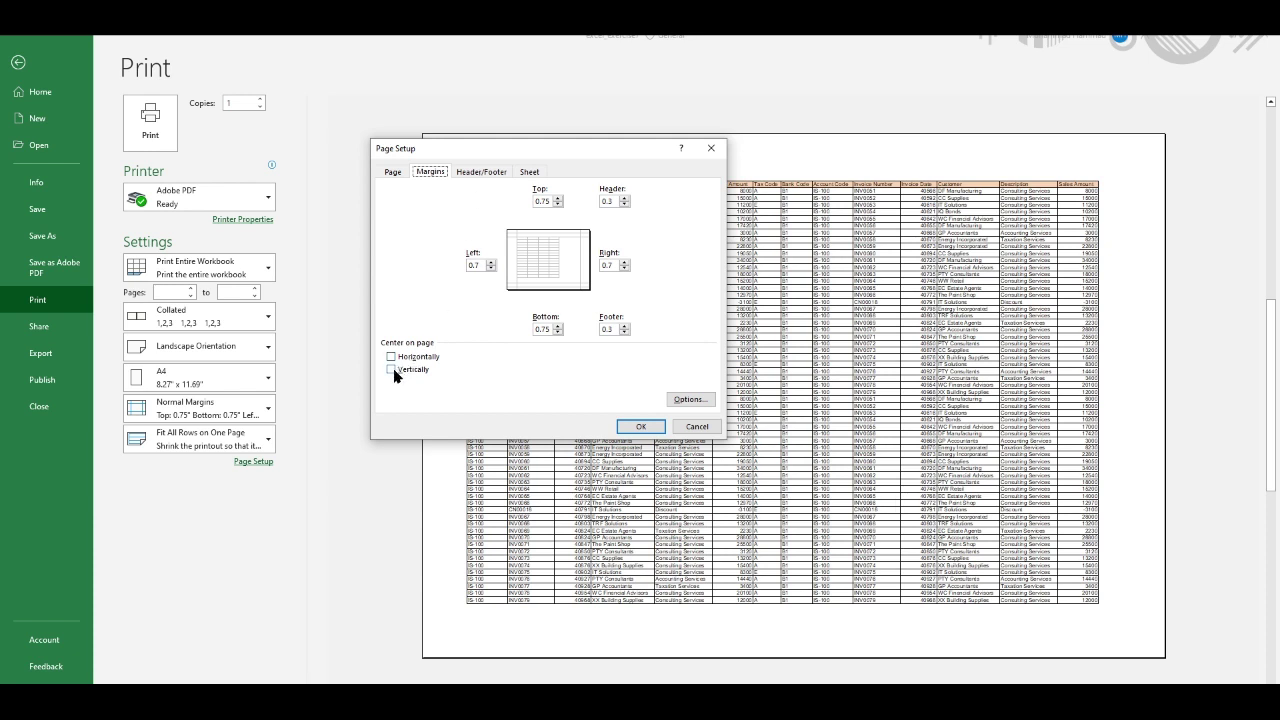
click(483, 171)
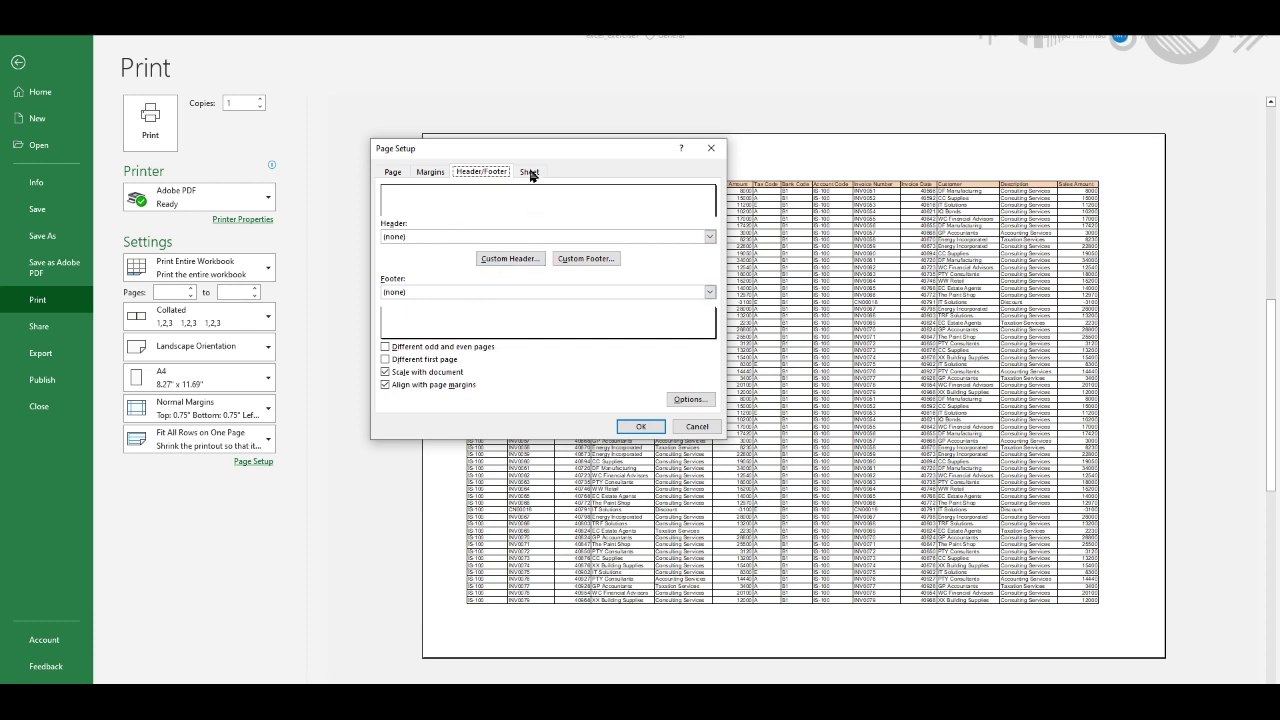
click(529, 171)
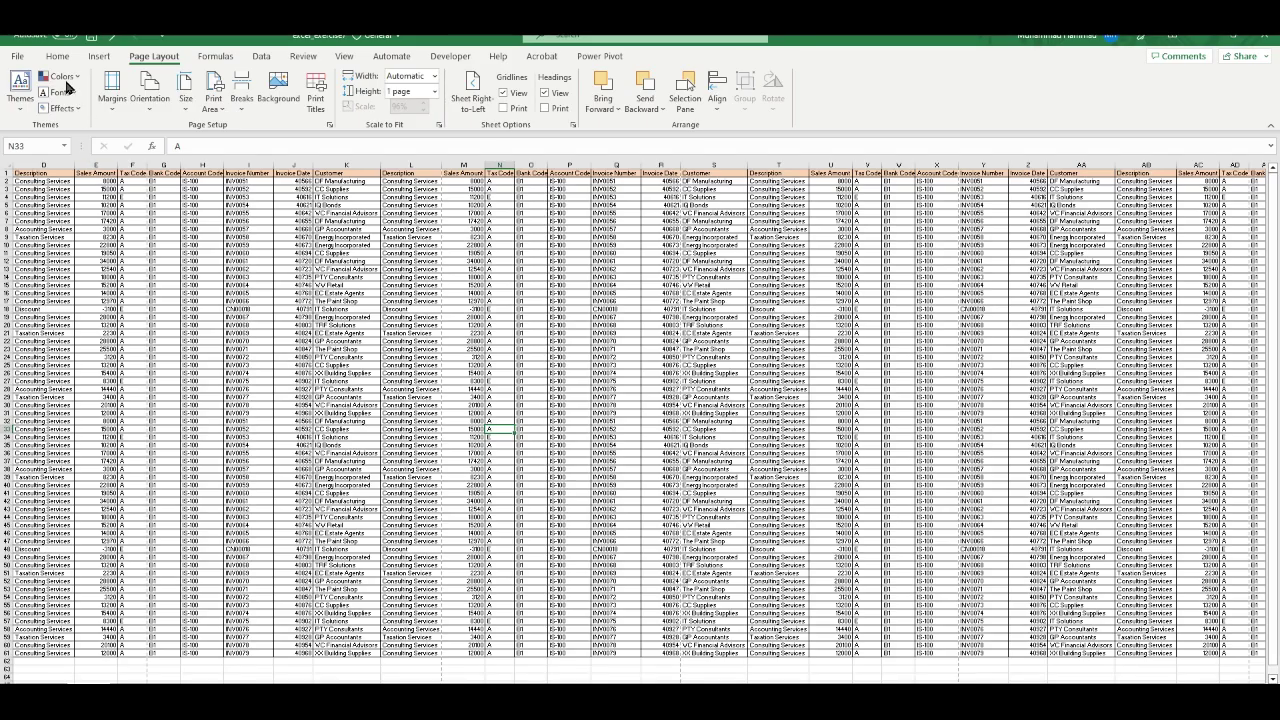
click(18, 57)
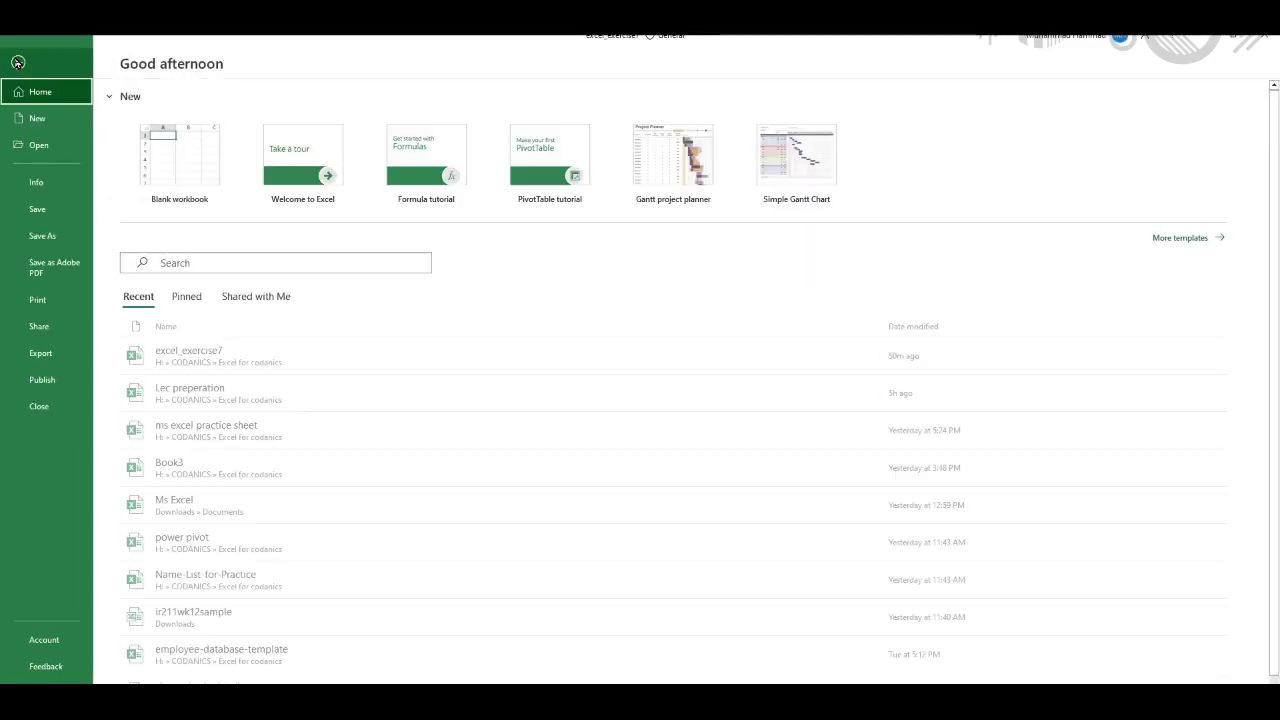
click(45, 298)
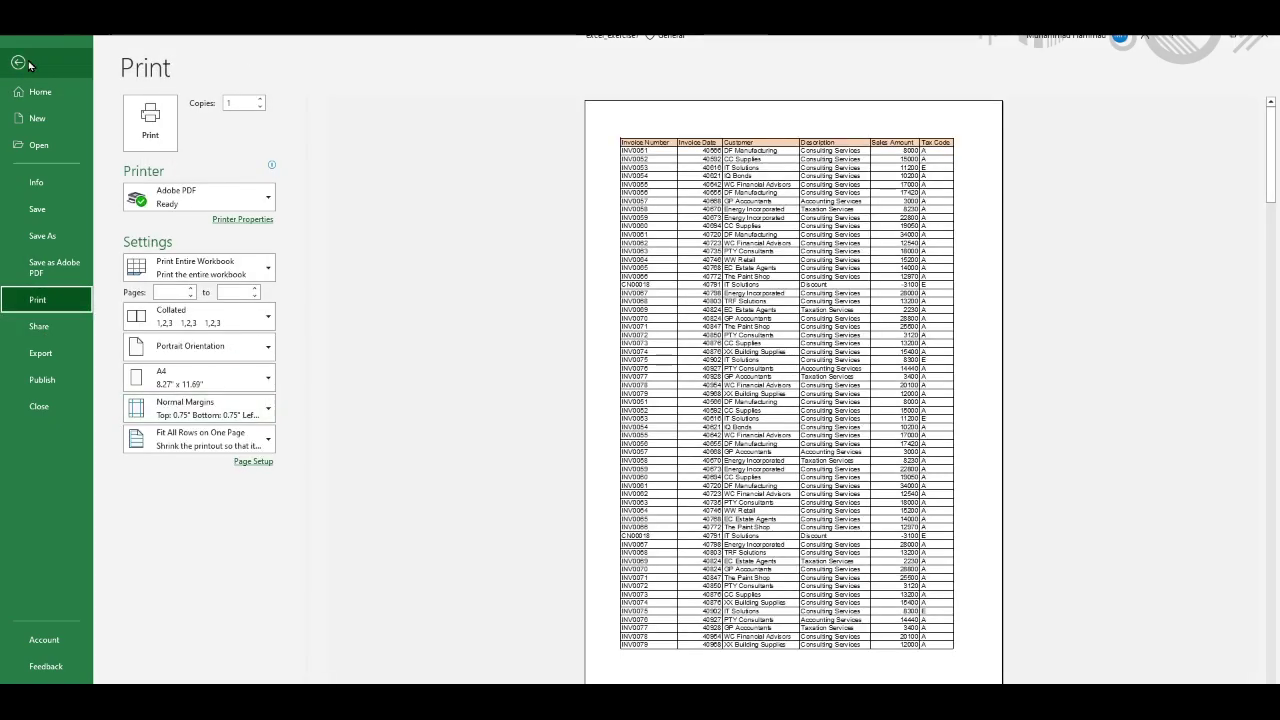
click(18, 62)
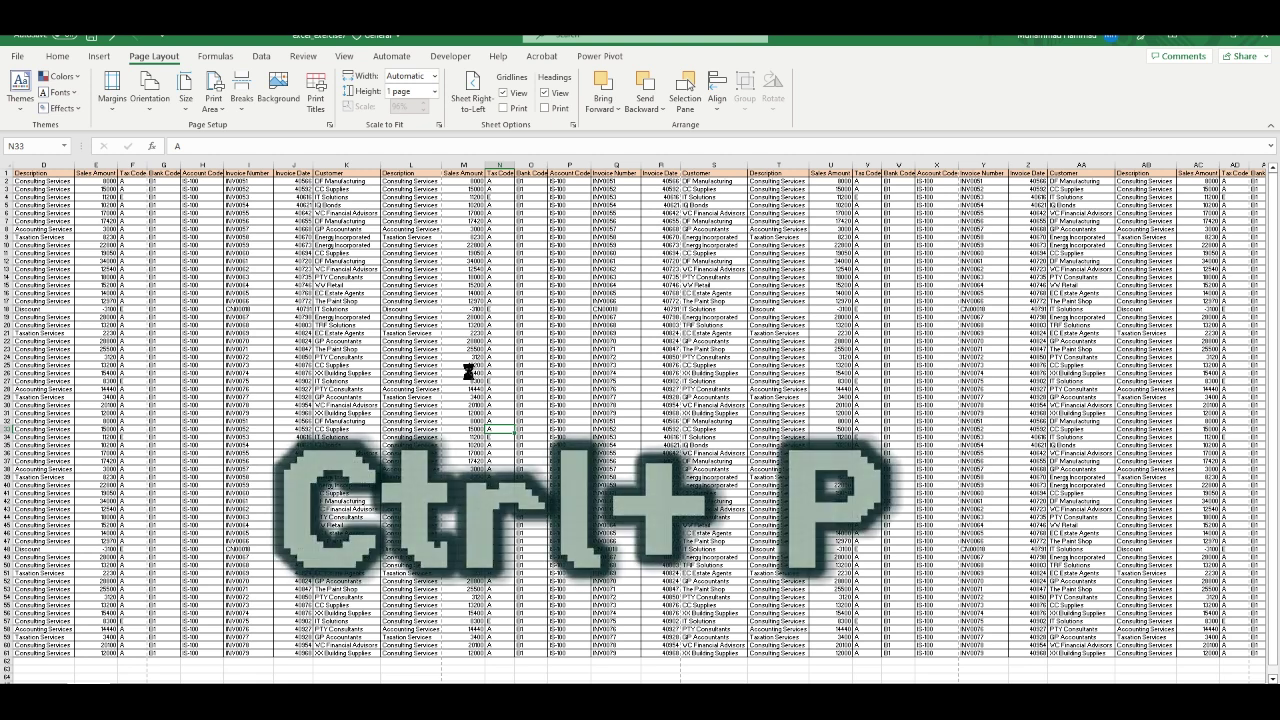
key(ctrl+p)
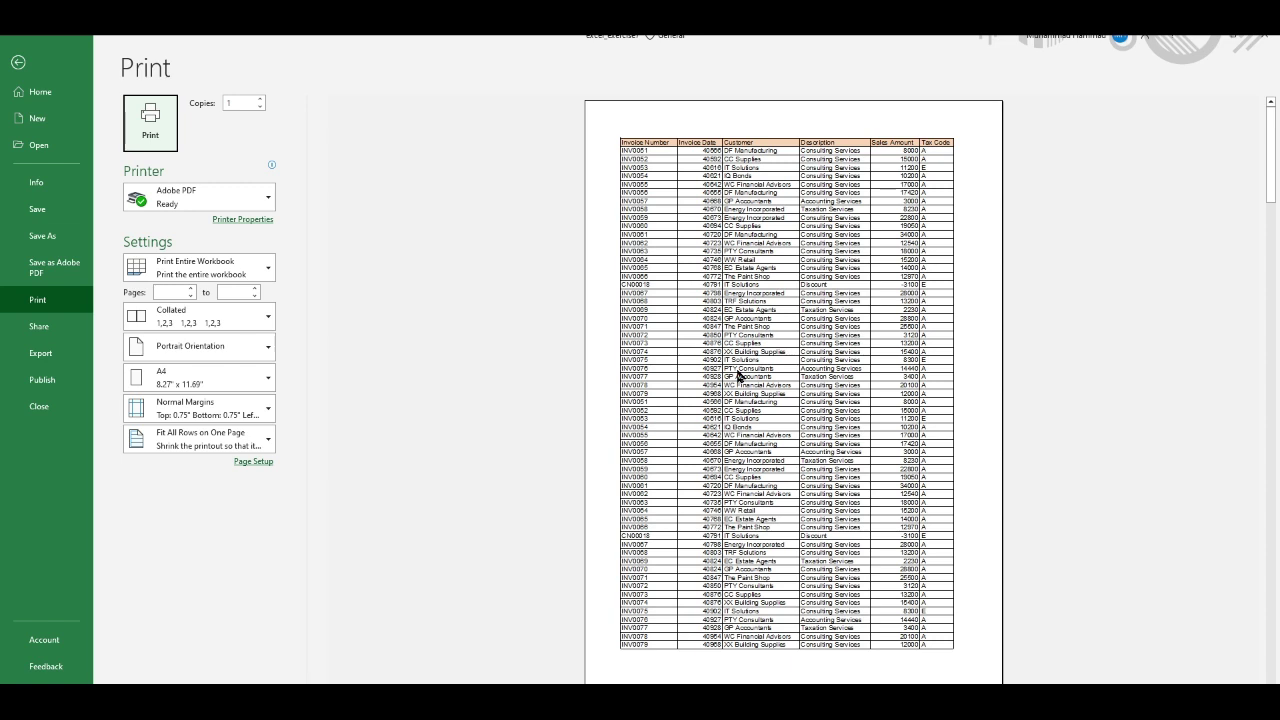
key(Escape)
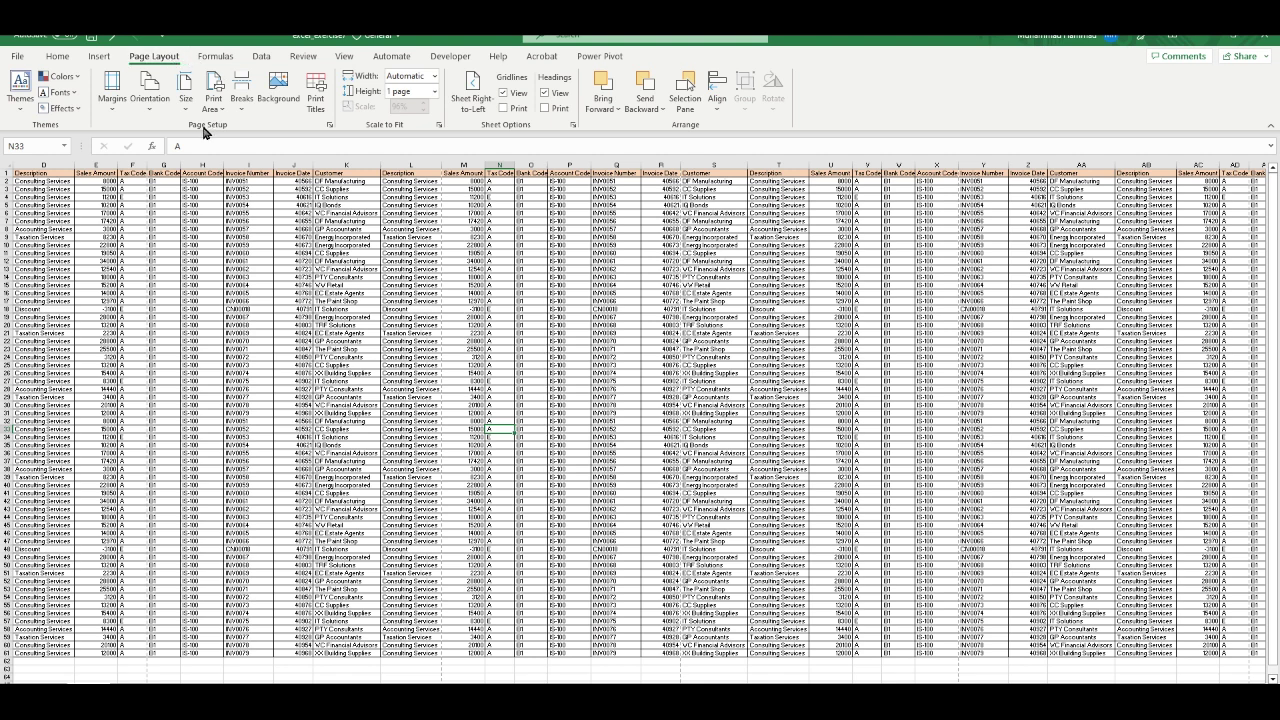
- Browse the Margins, Orientation, Size and Print Area choices, ending on the Breaks options
click(107, 108)
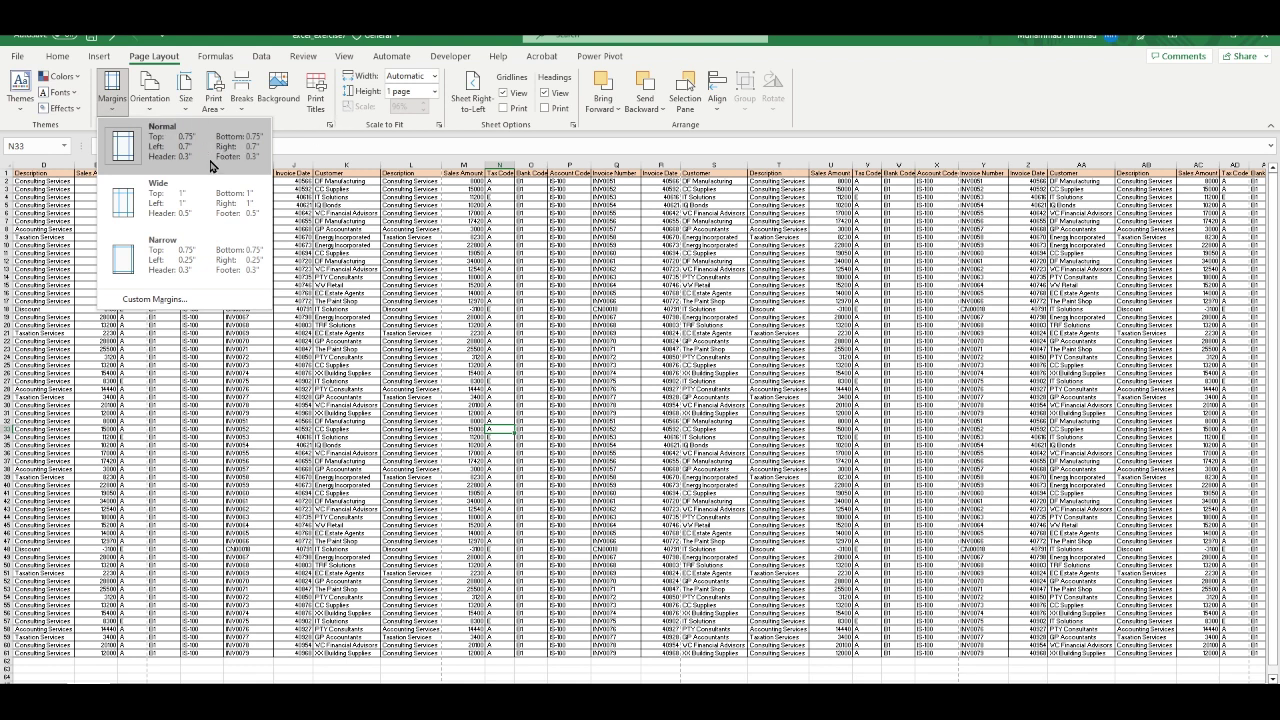
click(157, 105)
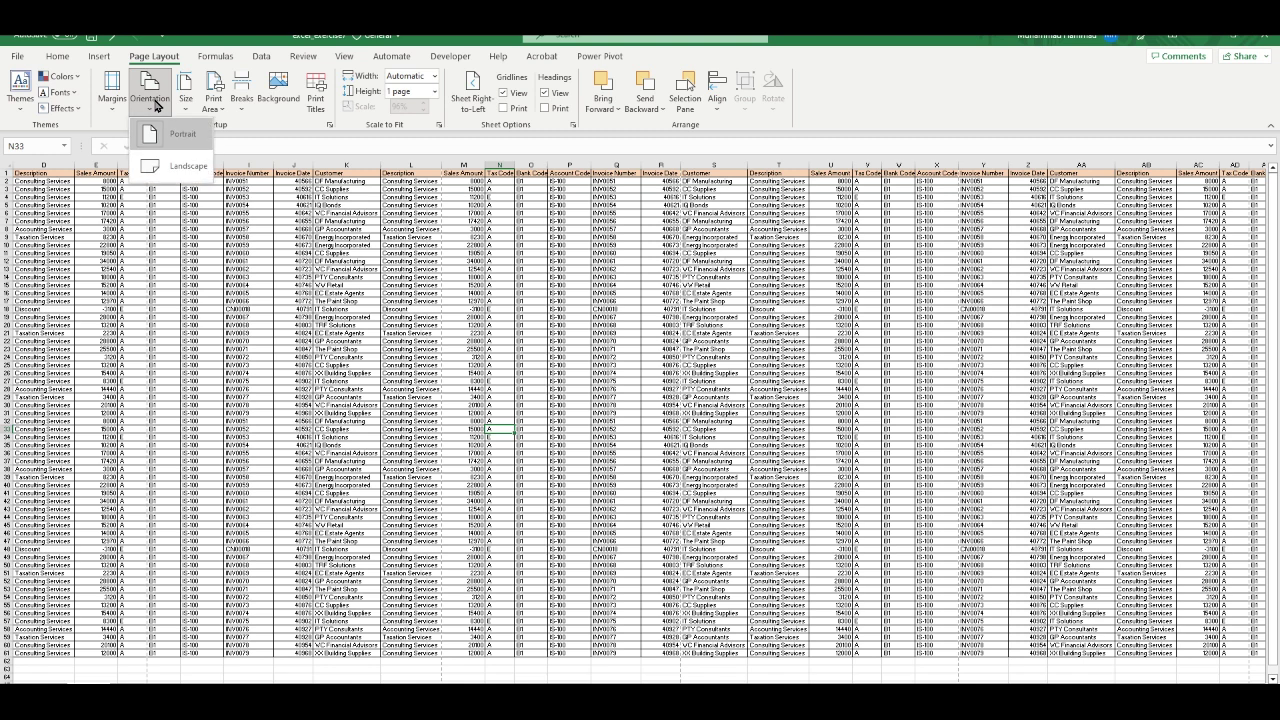
click(190, 105)
click(192, 107)
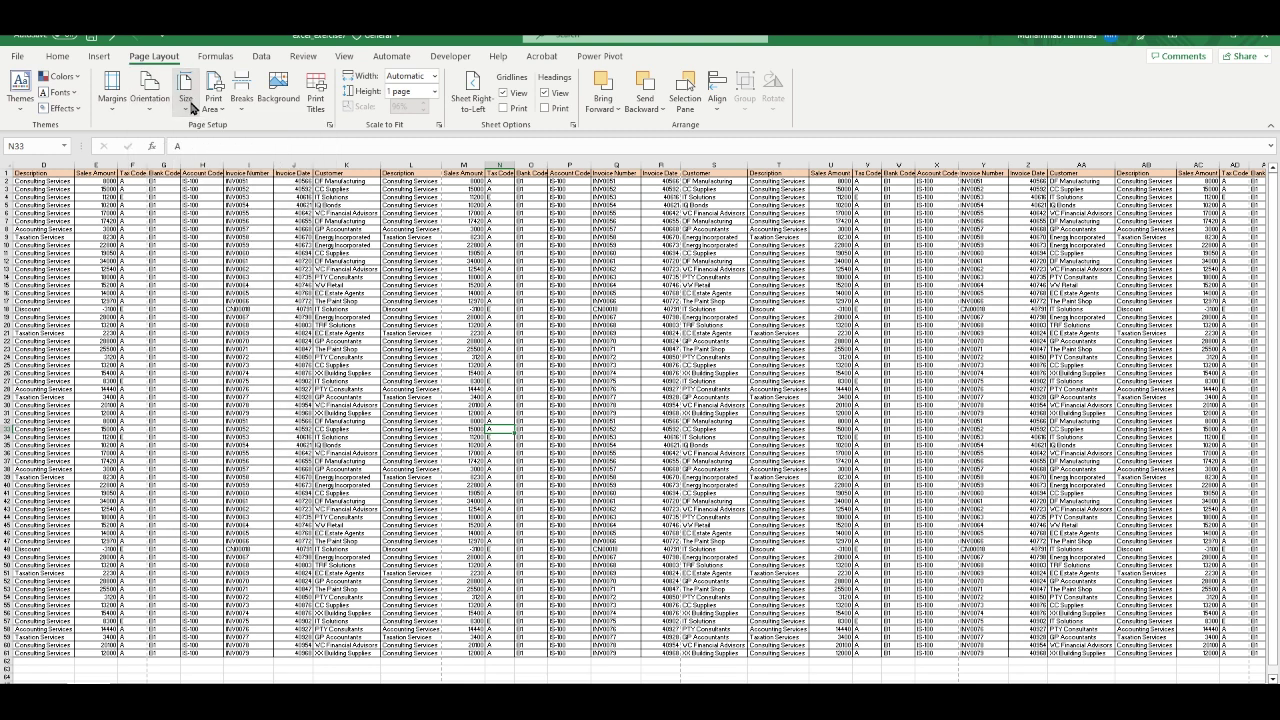
click(213, 100)
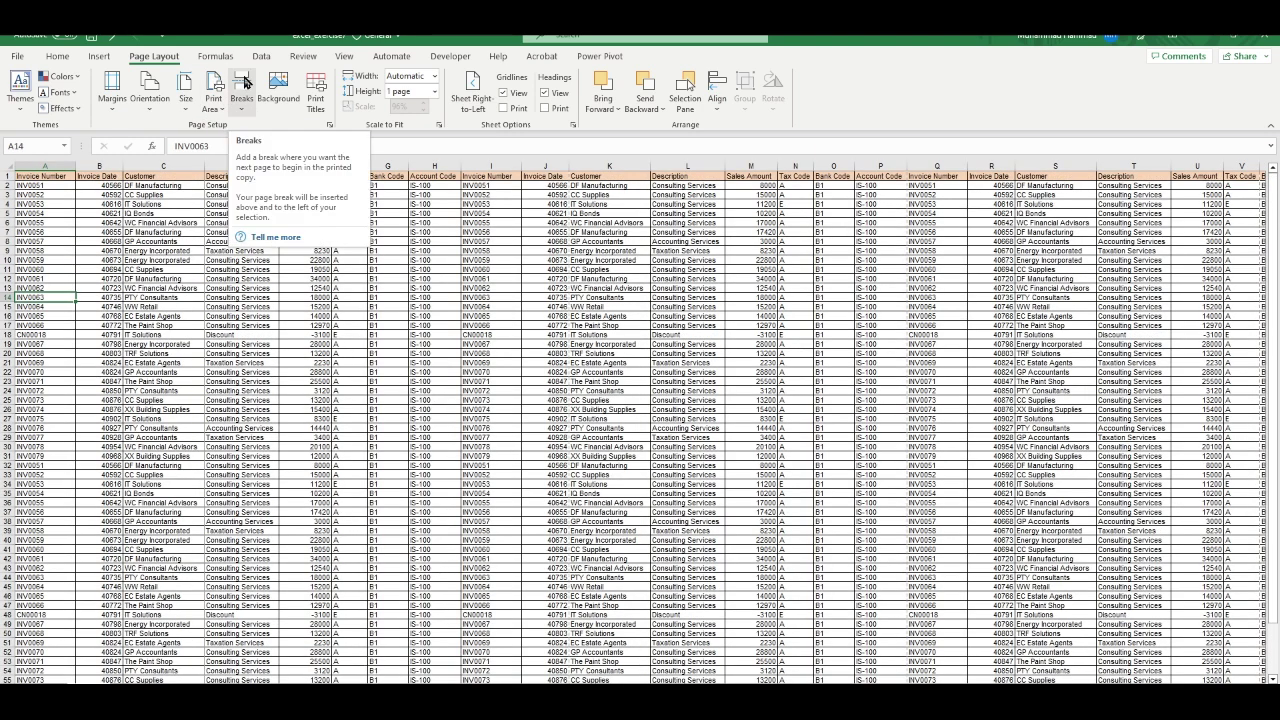
click(245, 84)
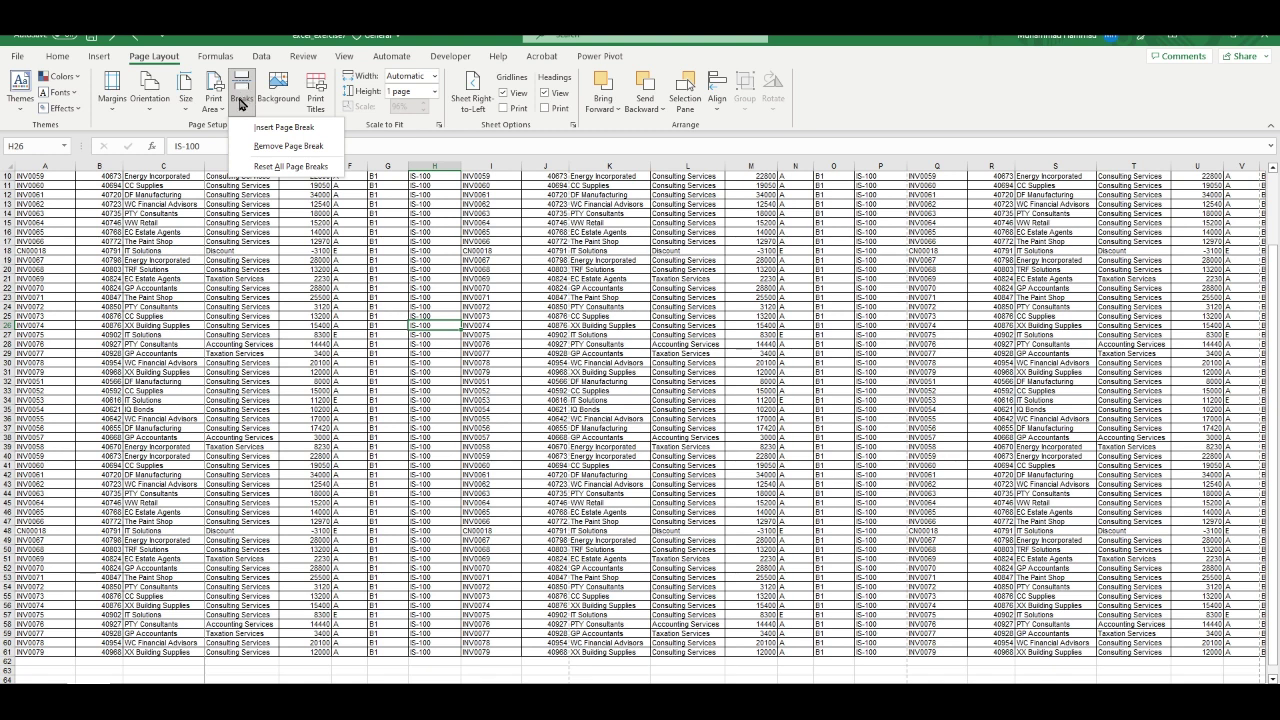
- Insert a manual page break and scroll the invoice sheet to check the new break lines
click(277, 129)
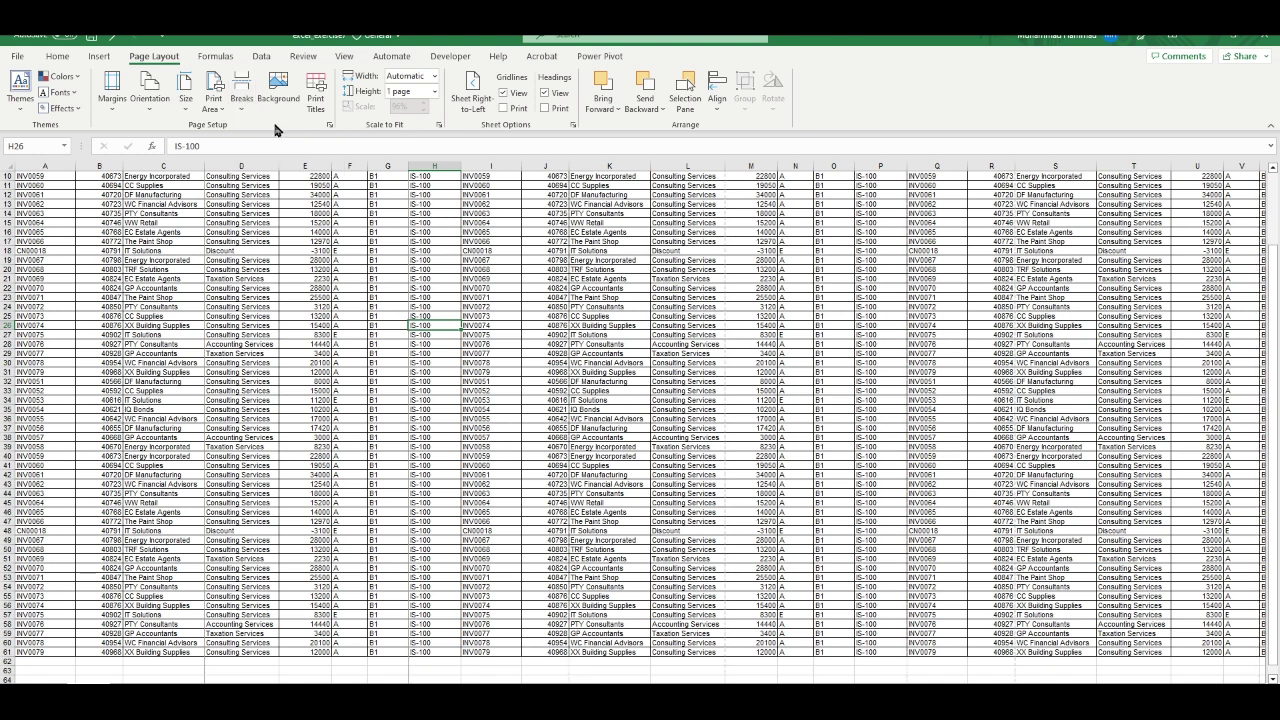
scroll(650, 317, down, 5)
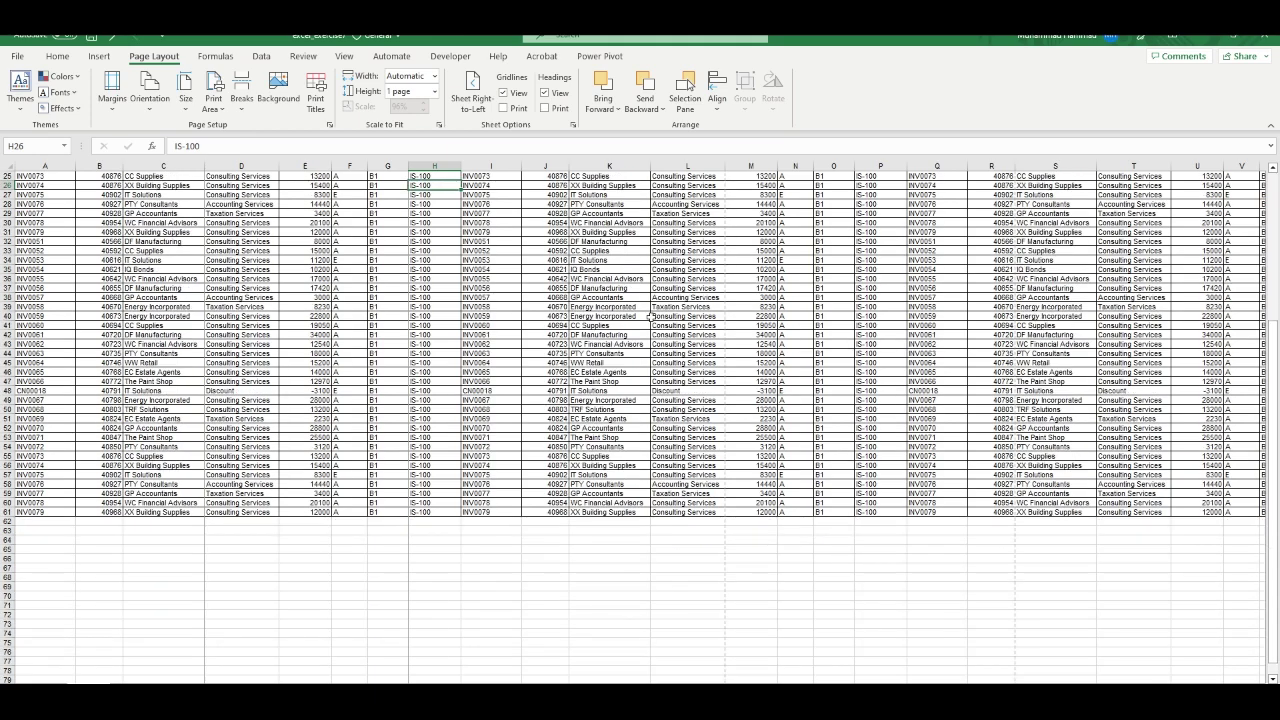
scroll(650, 317, down, 2)
scroll(650, 317, down, 4)
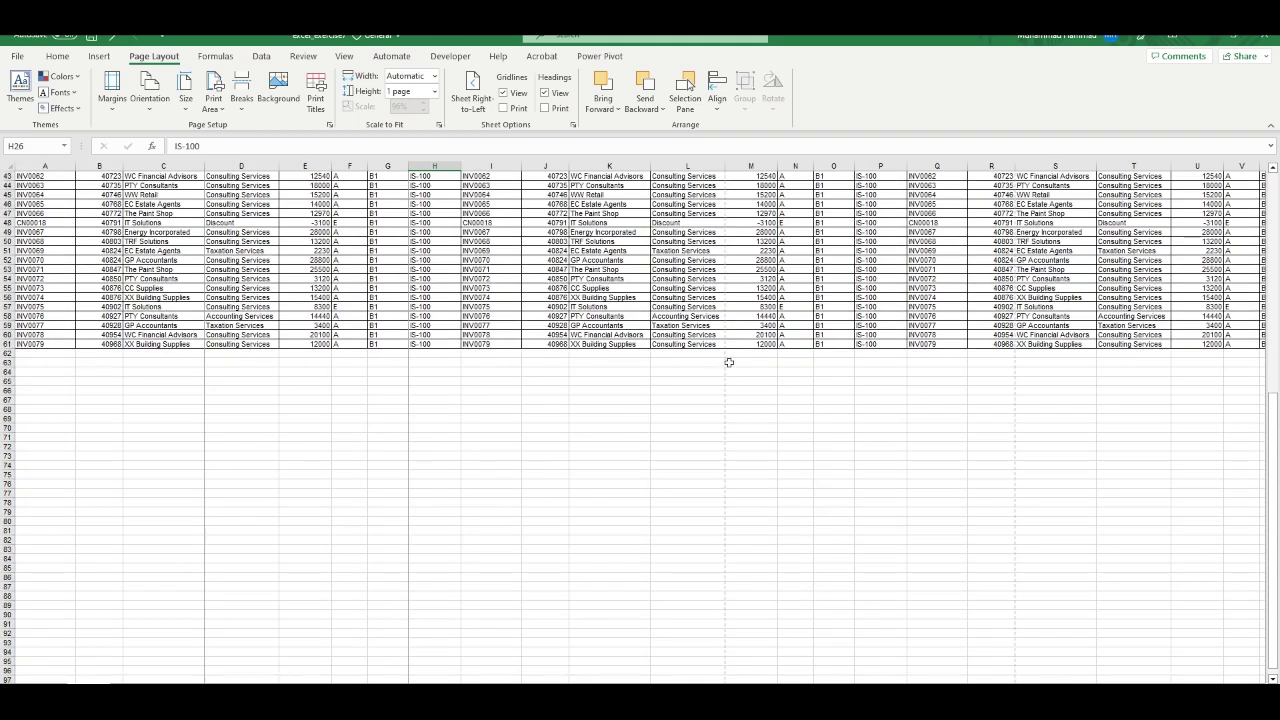
ctrl+scroll(718, 370, up, 2)
ctrl+scroll(718, 370, up, 2)
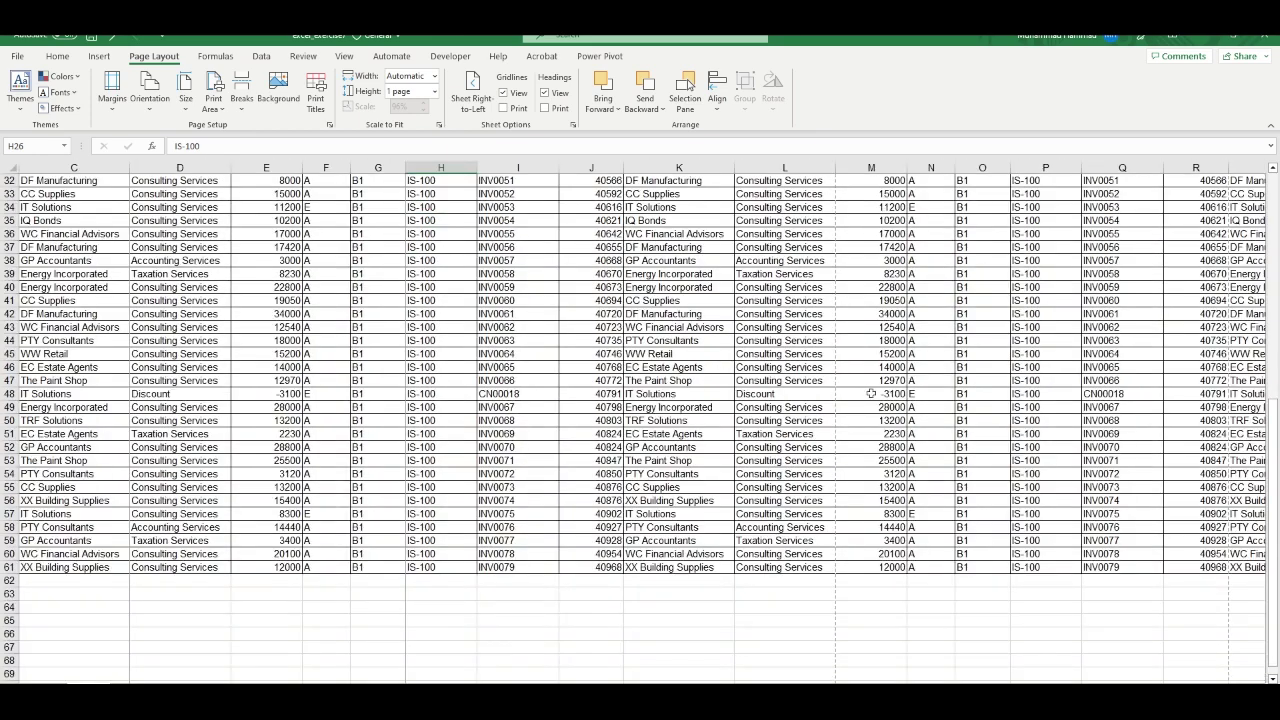
scroll(640, 420, left, 1)
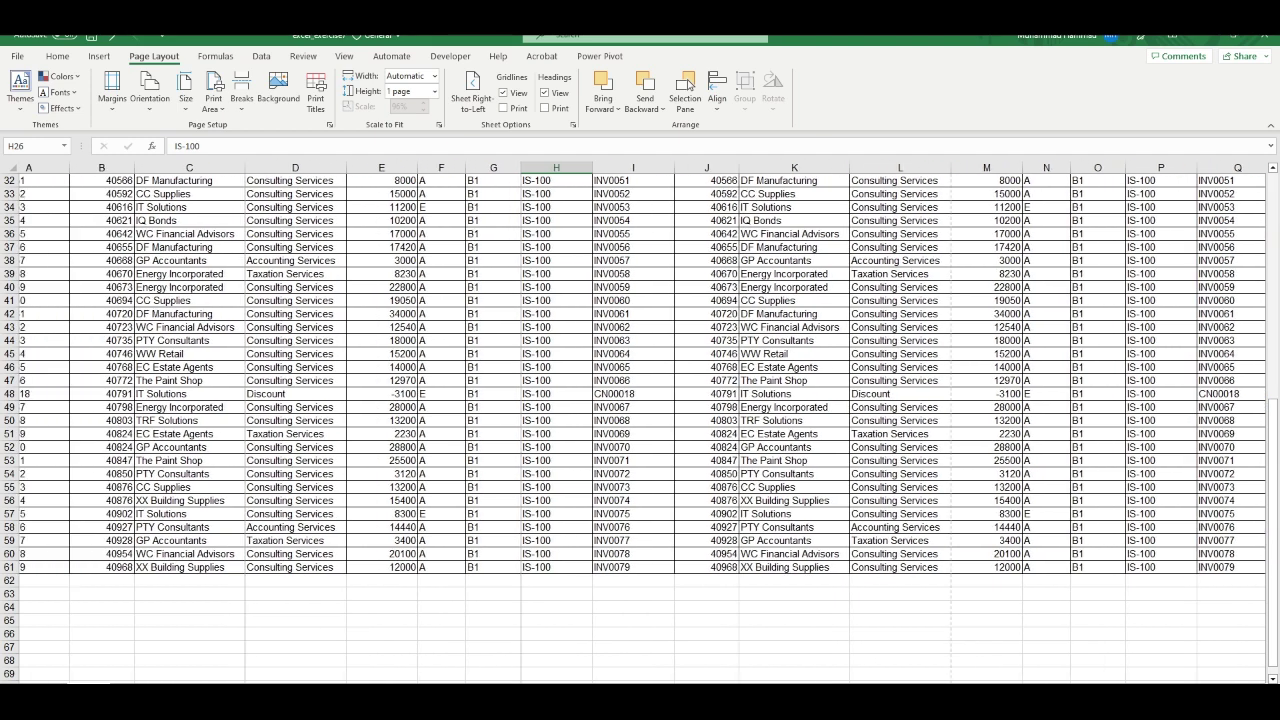
scroll(640, 420, left, 1)
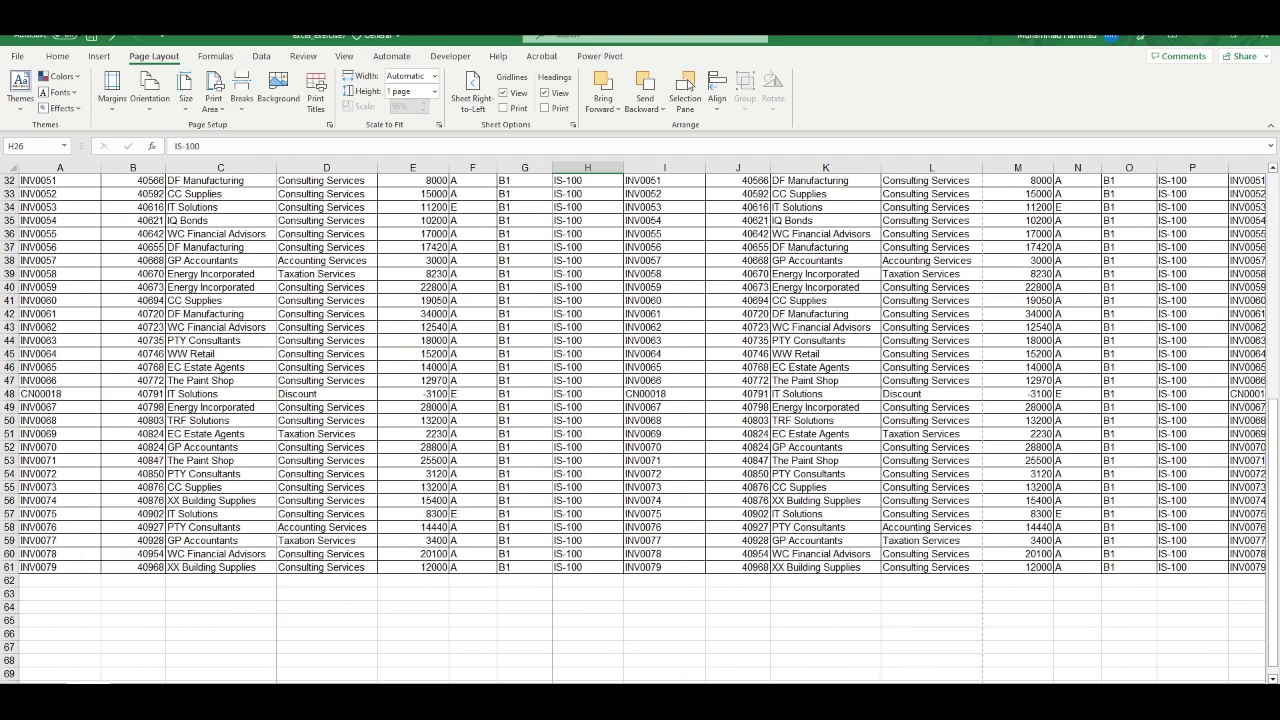
click(316, 100)
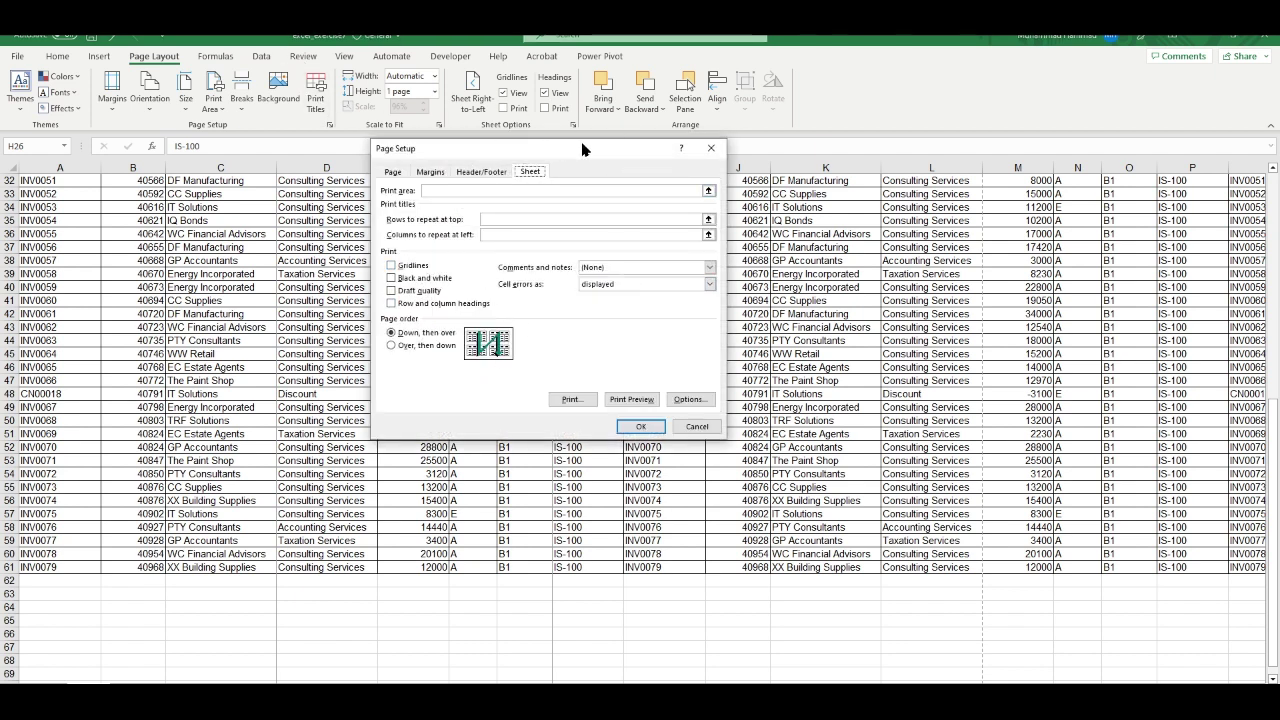
click(709, 150)
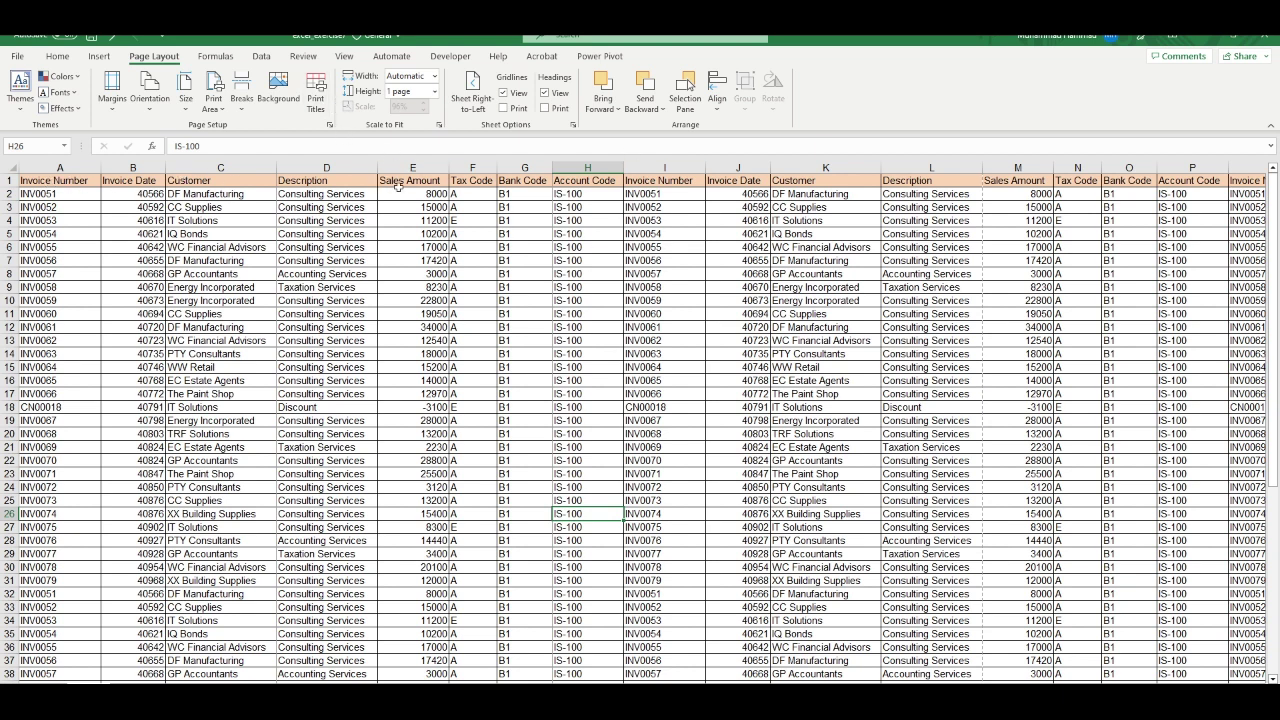
- Set Print Titles rows to repeat at top to $1:$1, the invoice header row
click(315, 95)
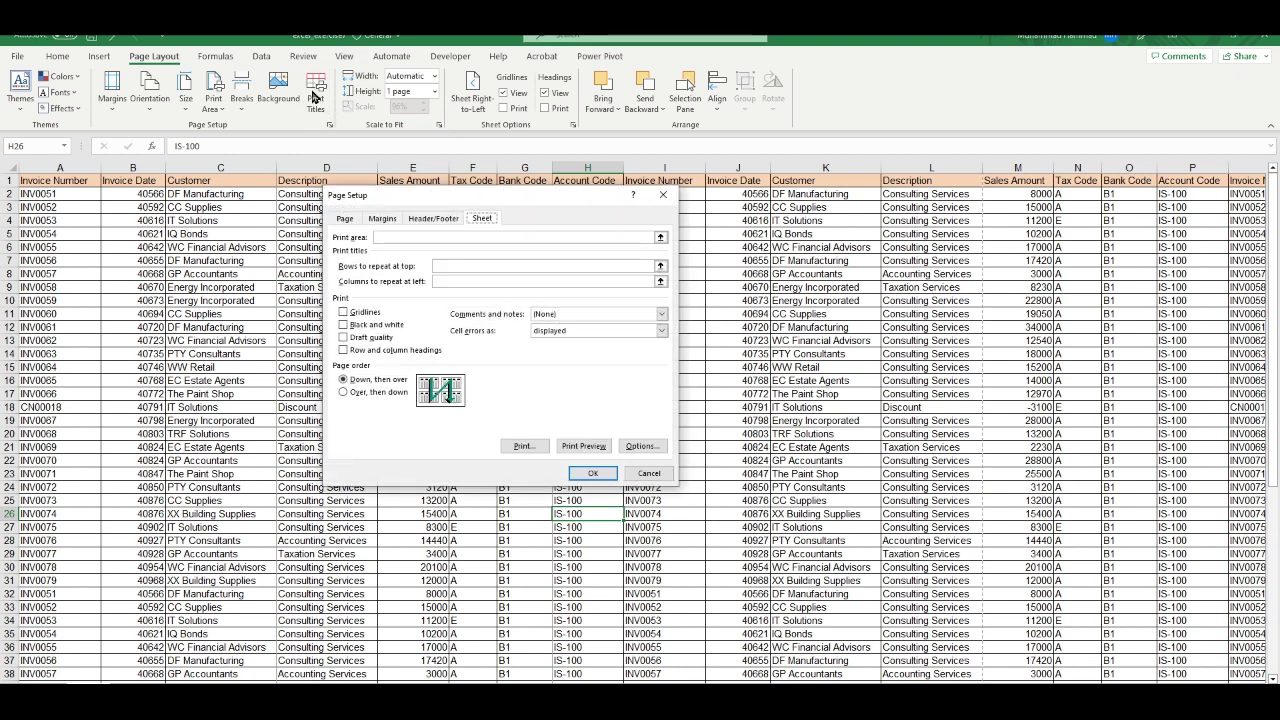
click(660, 266)
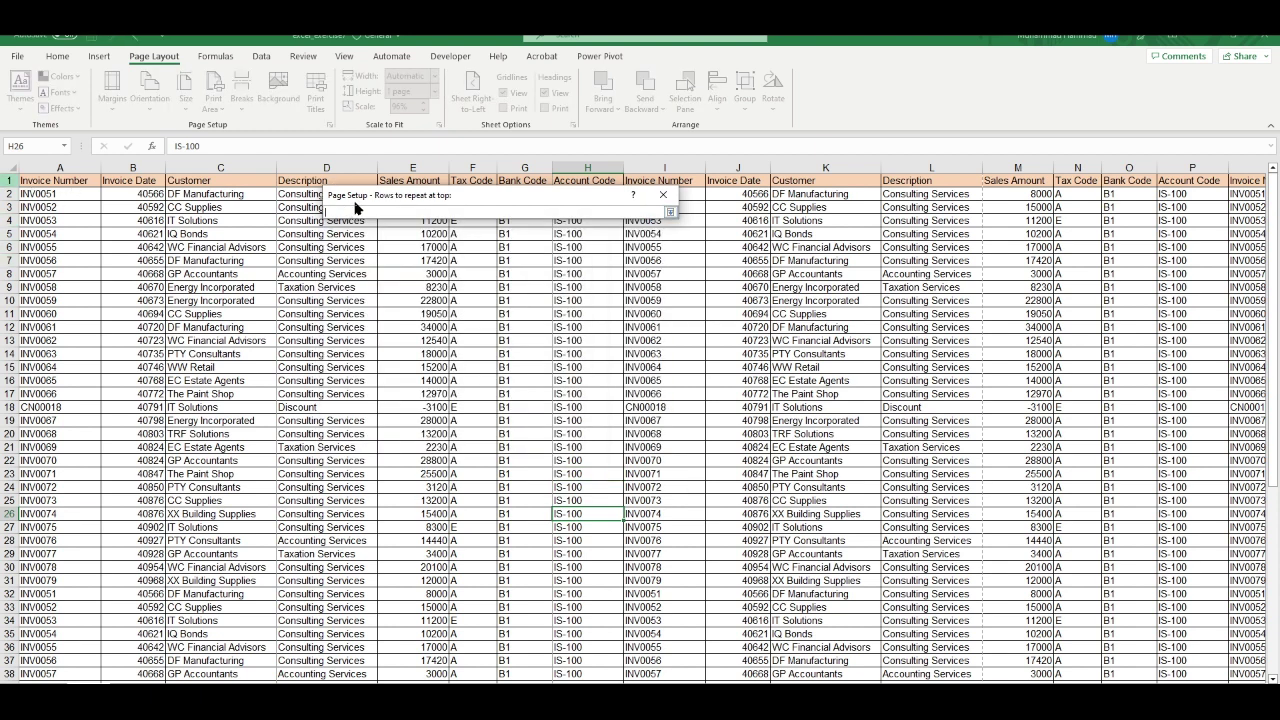
click(15, 180)
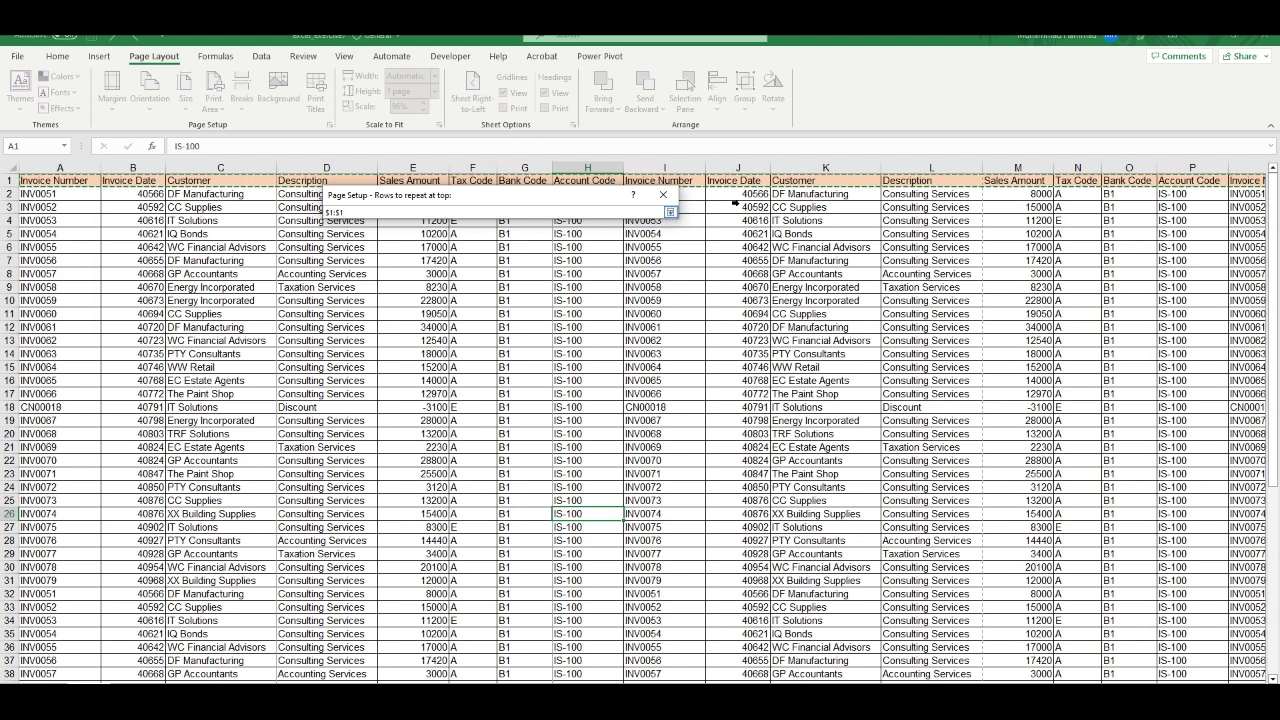
click(670, 212)
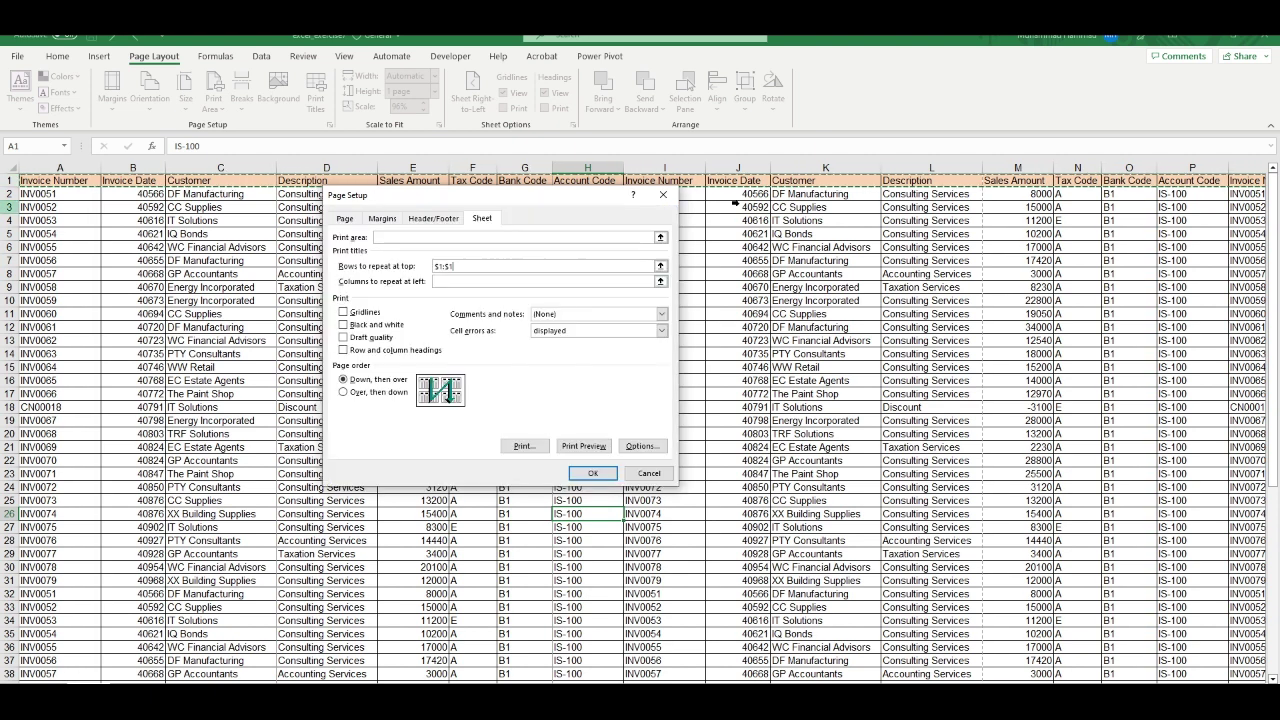
click(603, 474)
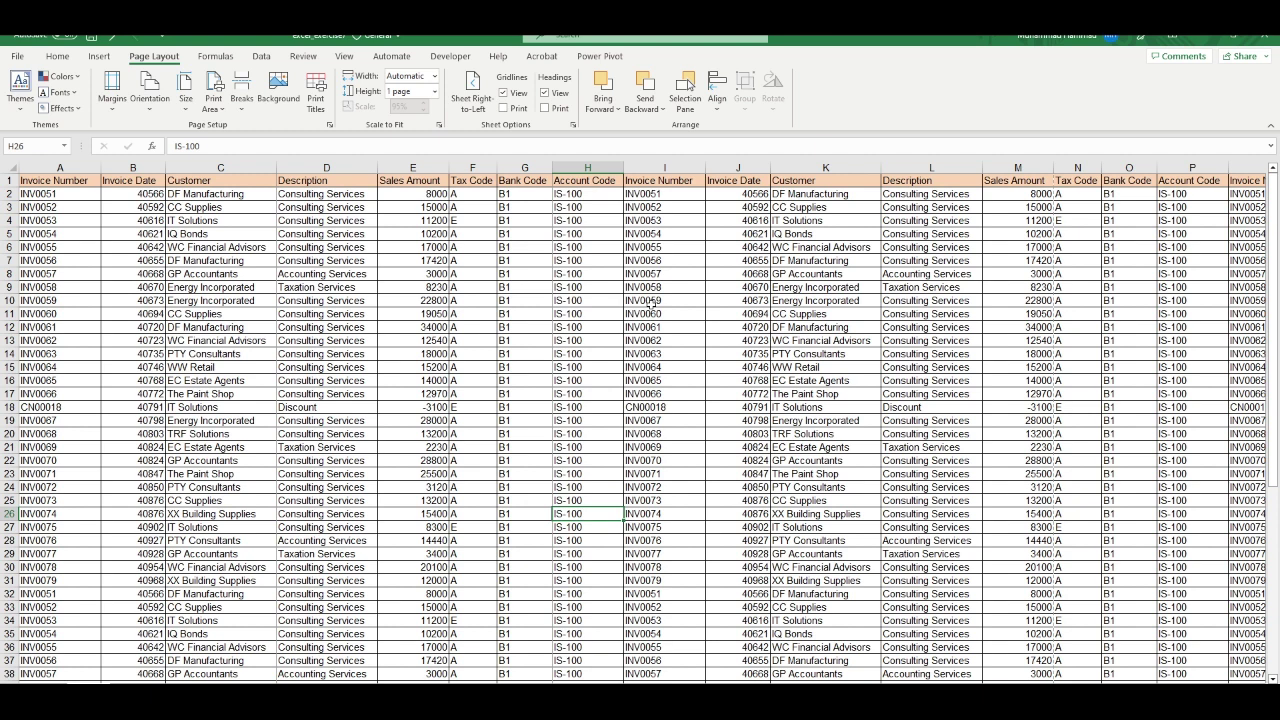
key(ctrl+p)
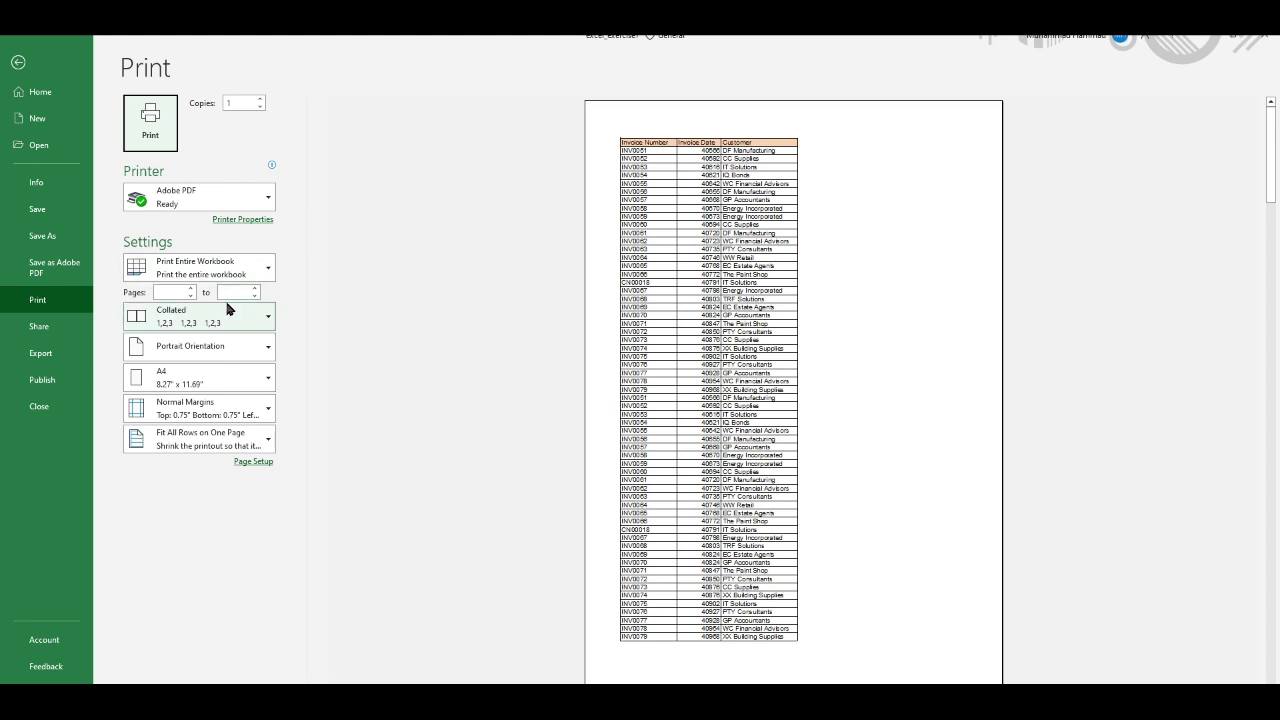
scroll(646, 334, down, 1)
scroll(591, 406, down, 1)
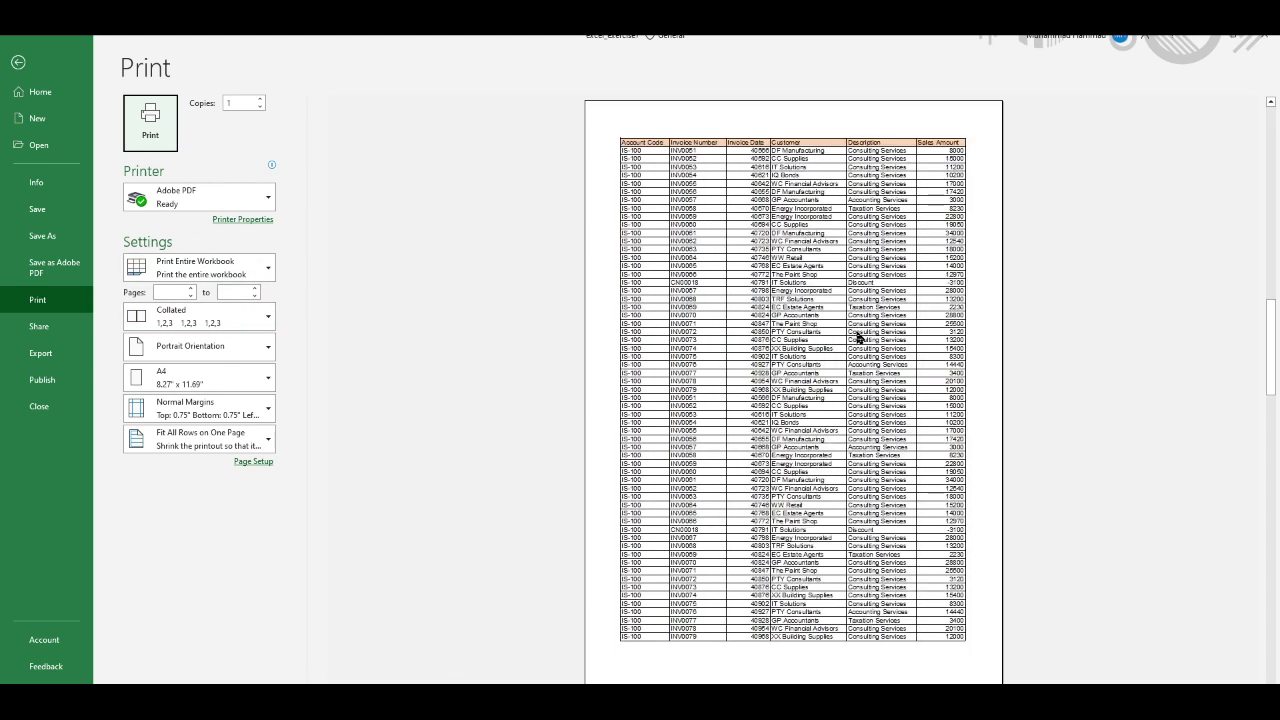
scroll(858, 338, up, 1)
scroll(857, 329, up, 1)
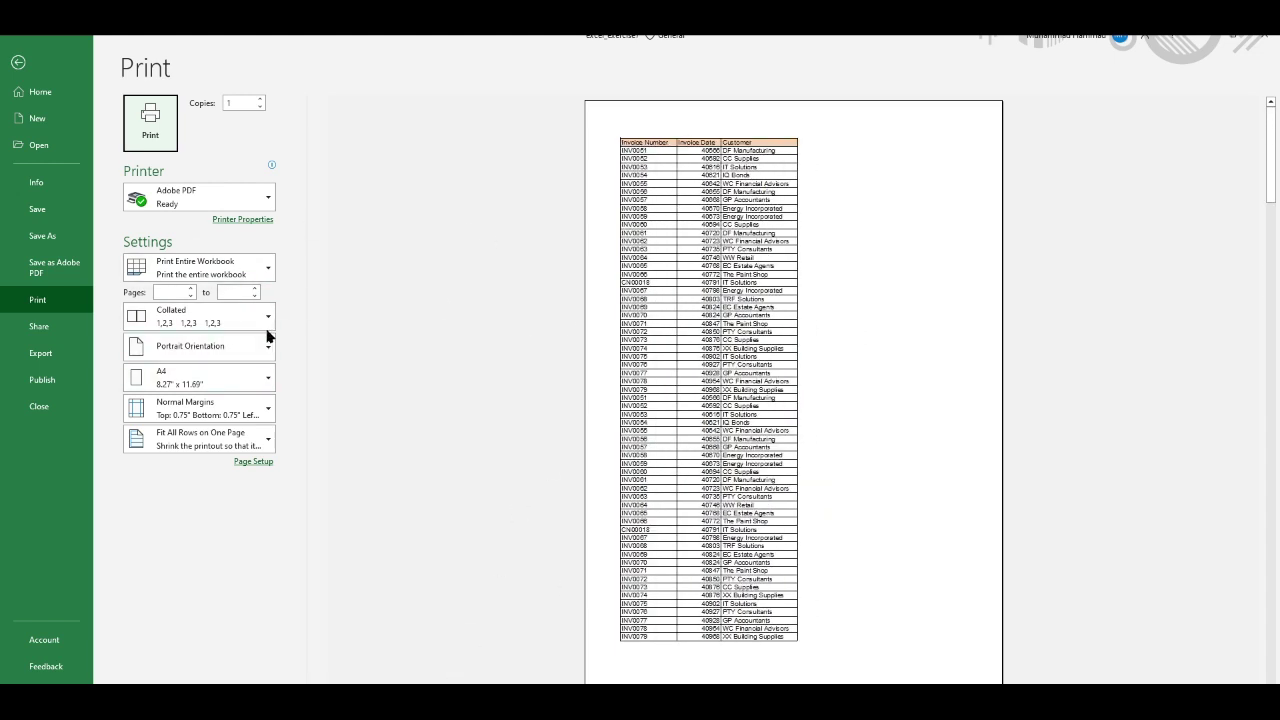
click(268, 342)
click(240, 350)
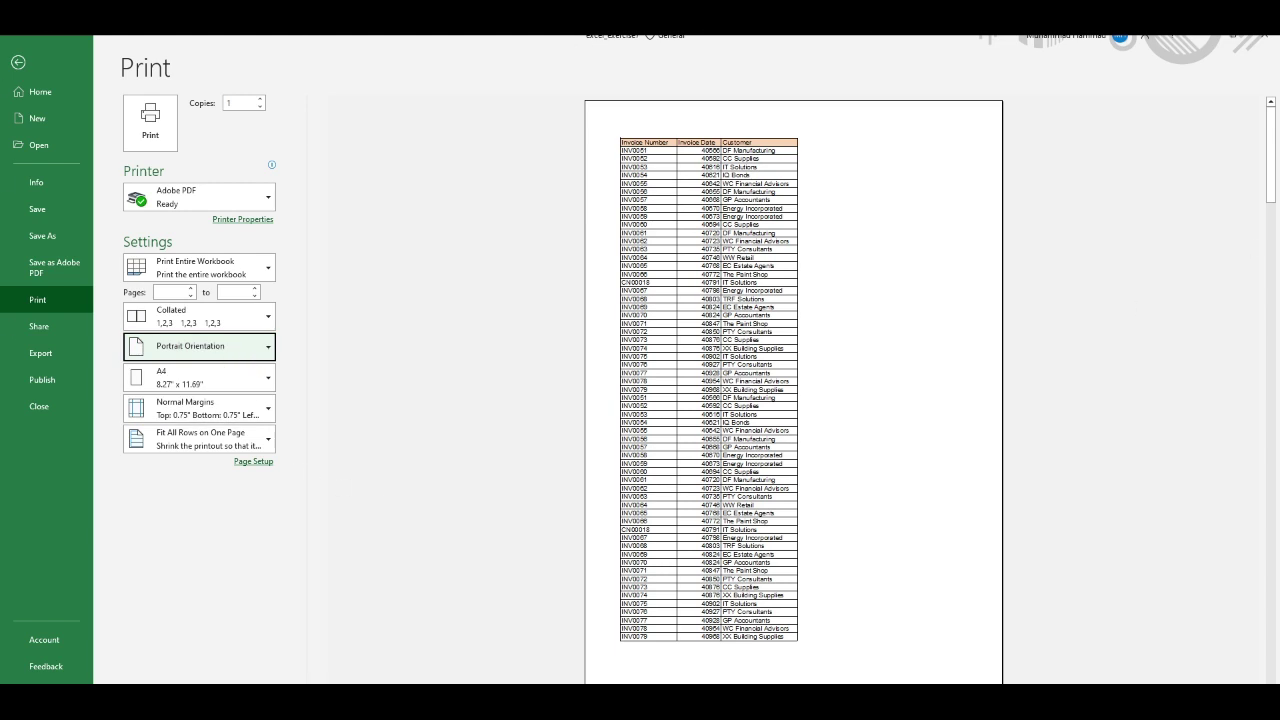
scroll(793, 390, down, 1)
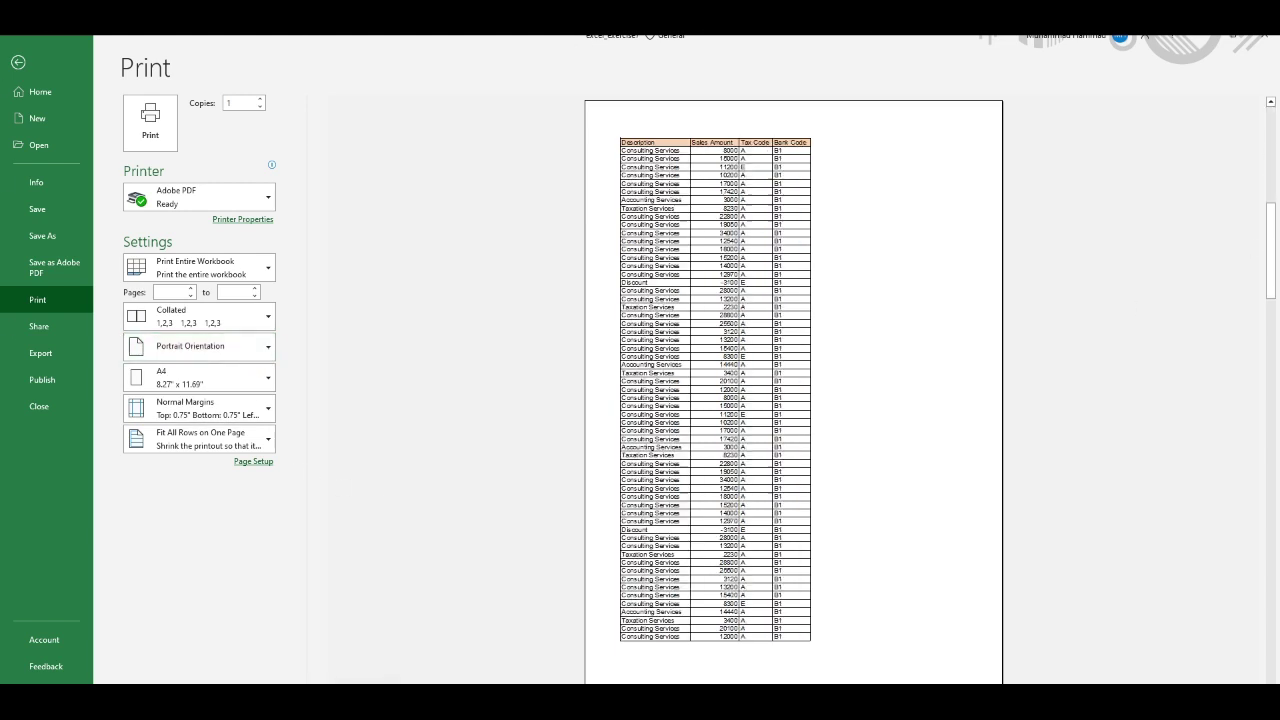
scroll(793, 390, down, 1)
scroll(793, 390, down, 1)
scroll(793, 390, down, 1)
scroll(793, 390, down, 1)
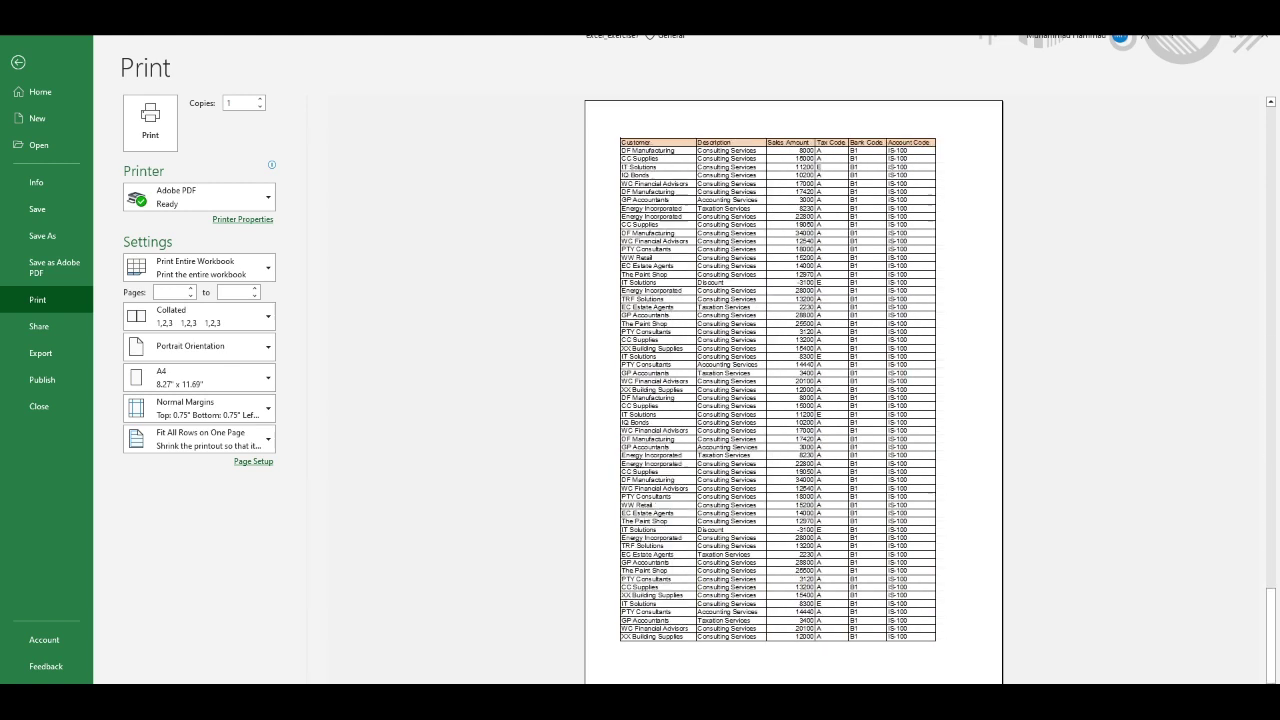
key(shift+Tab)
click(18, 62)
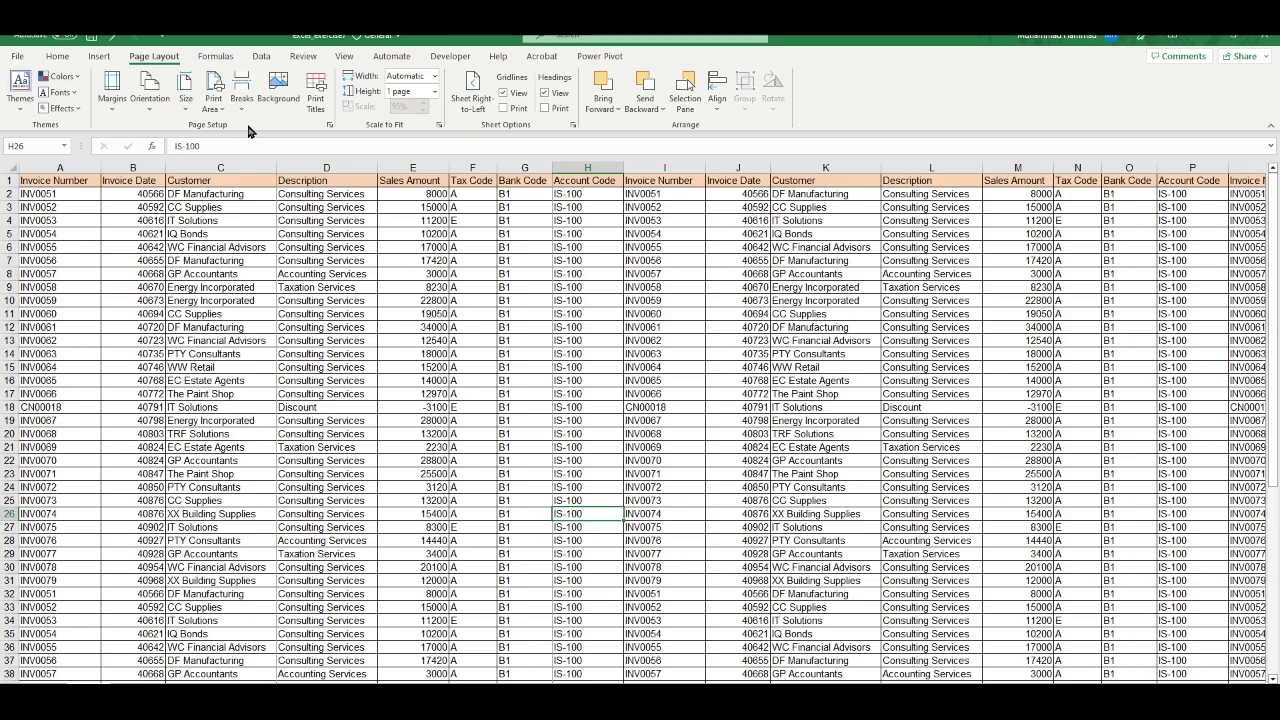